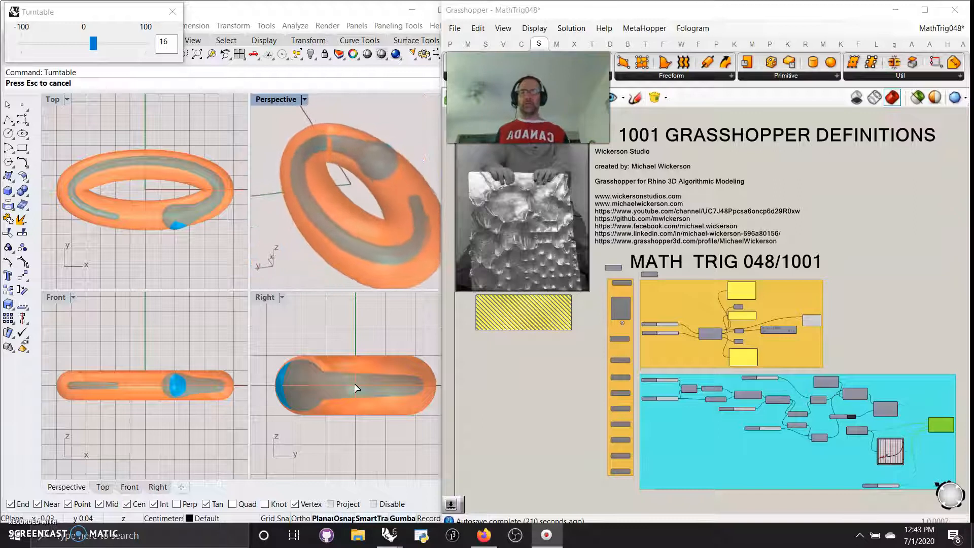
Stop the Turntable rotation and maximize the Perspective viewport
{"action": "left_click", "coordinate": [356, 399]}
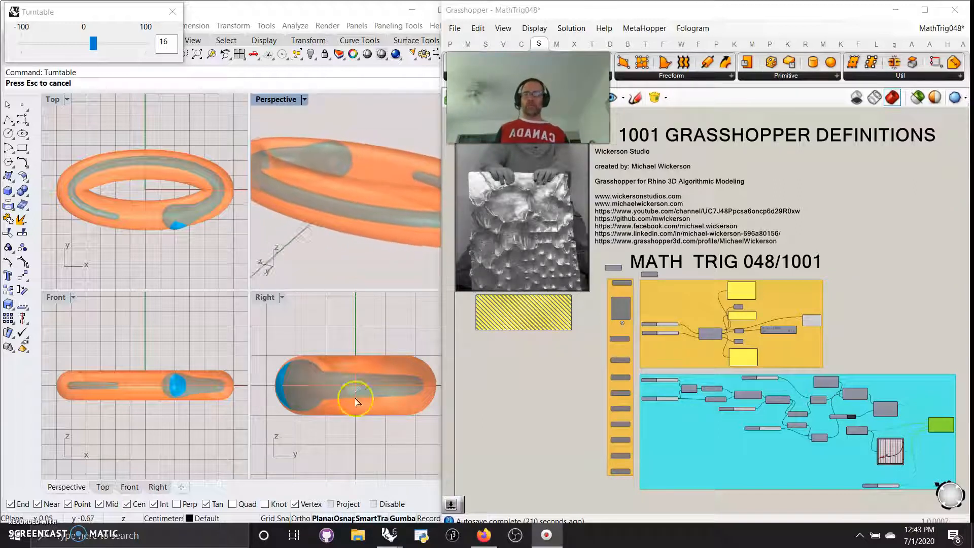
{"action": "left_click_drag", "start_coordinate": [553, 117], "coordinate": [383, 68]}
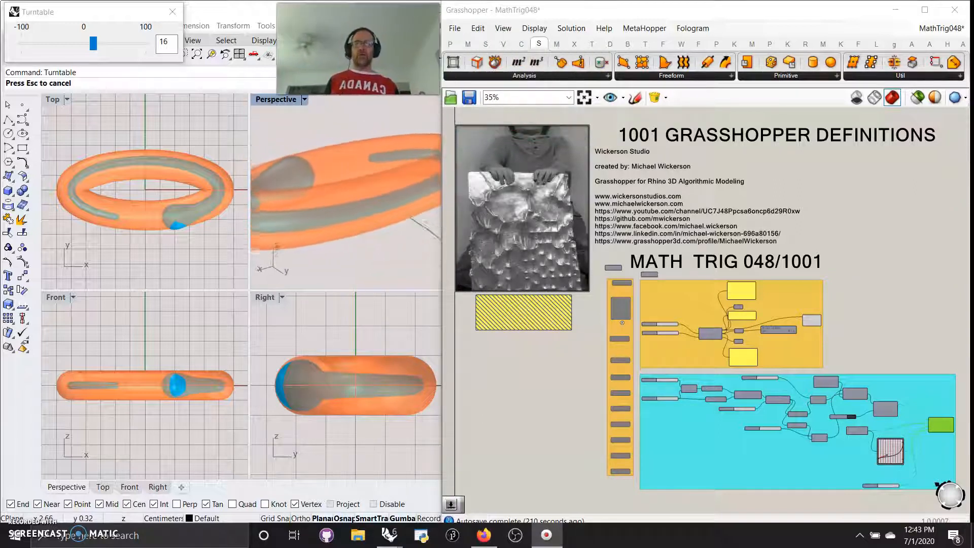
{"action": "left_click", "coordinate": [172, 13]}
{"action": "left_click", "coordinate": [172, 12]}
{"action": "left_click", "coordinate": [269, 105]}
{"action": "double_click", "coordinate": [269, 106]}
{"action": "mouse_move", "coordinate": [272, 278]}
{"action": "right_mouse_down"}
{"action": "mouse_move", "coordinate": [279, 302]}
{"action": "mouse_move", "coordinate": [270, 297]}
{"action": "right_mouse_up"}
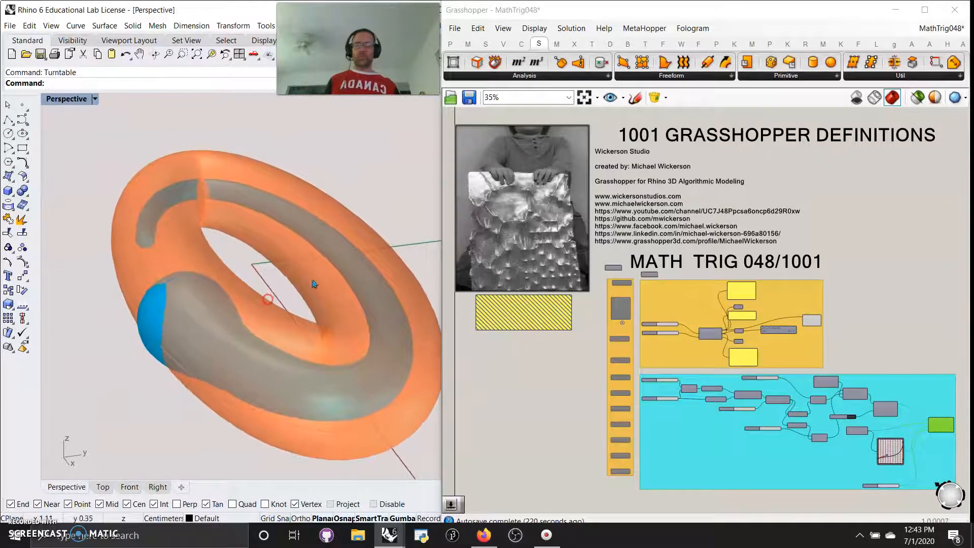
Restrict the preview to selected components only and clear the current selection
{"action": "scroll", "coordinate": [683, 298], "scroll_direction": "up", "scroll_amount": 7}
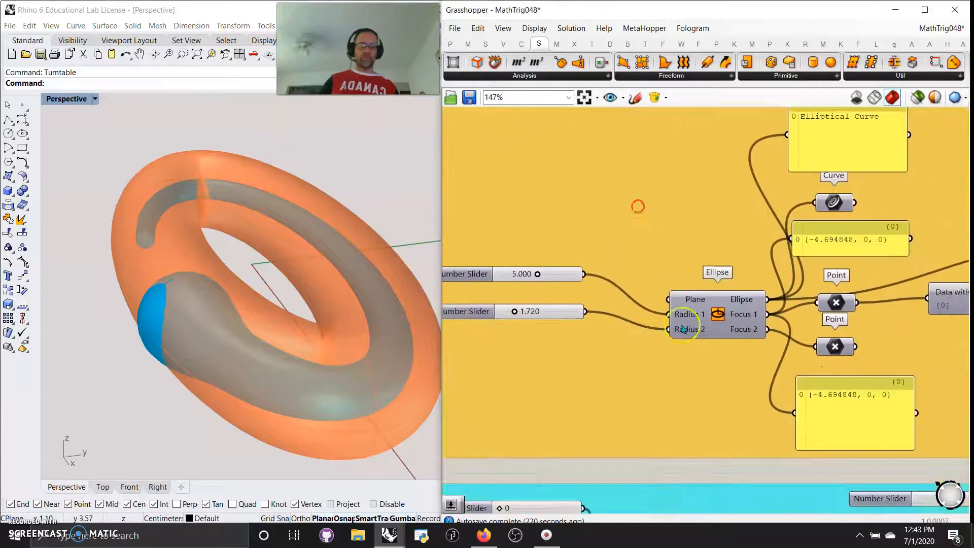
{"action": "scroll", "coordinate": [687, 324], "scroll_direction": "down", "scroll_amount": 4}
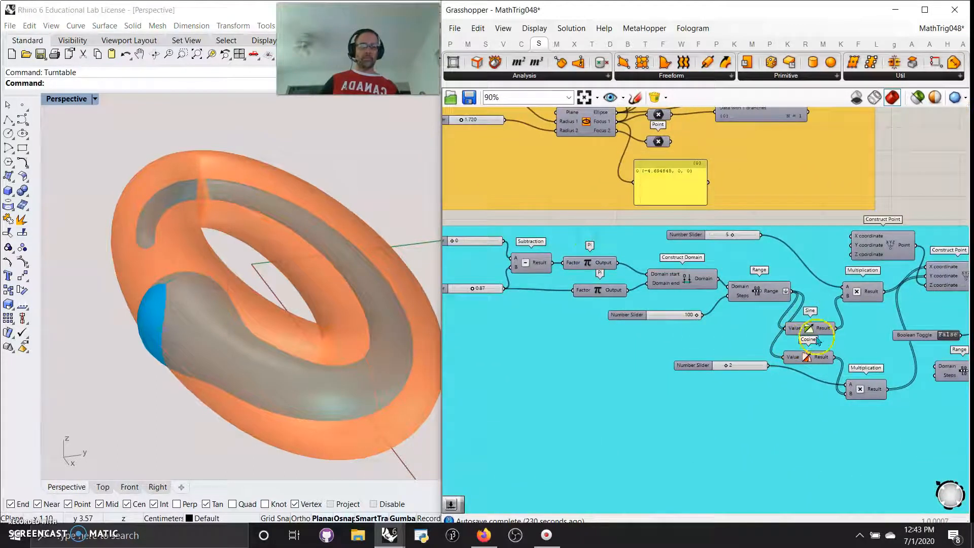
{"action": "right_click_drag", "start_coordinate": [692, 237], "coordinate": [733, 440]}
{"action": "right_click_drag", "start_coordinate": [612, 378], "coordinate": [675, 373]}
{"action": "right_click_drag", "start_coordinate": [852, 257], "coordinate": [831, 243]}
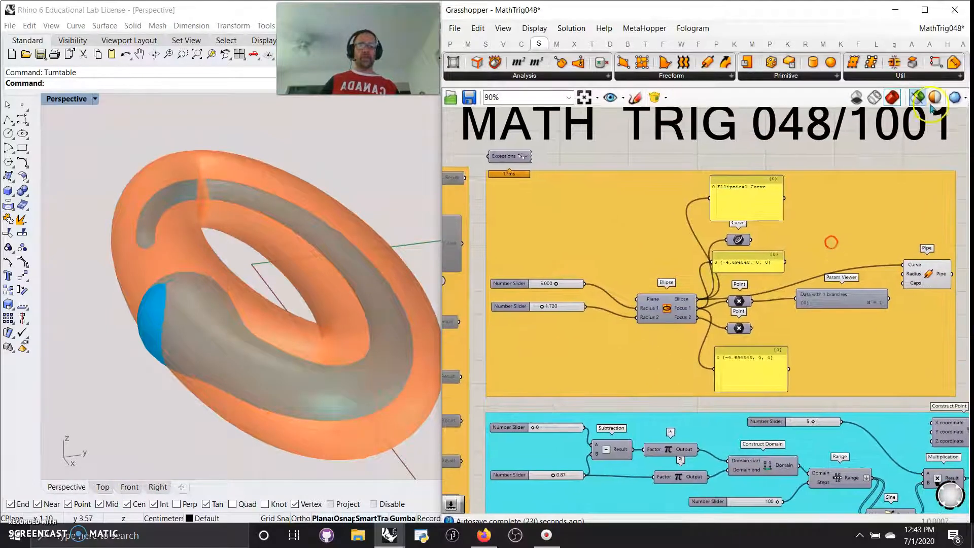
{"action": "left_click", "coordinate": [916, 97]}
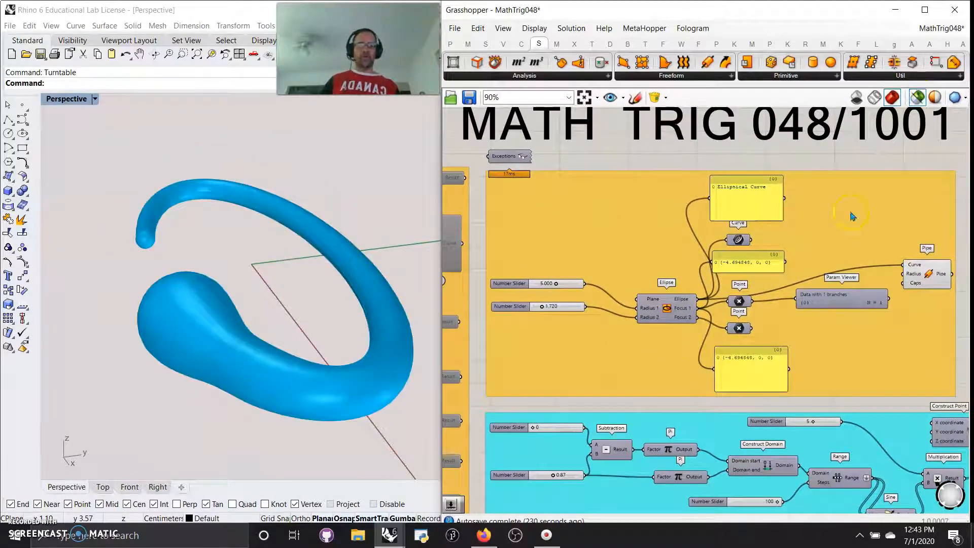
{"action": "left_click", "coordinate": [829, 160]}
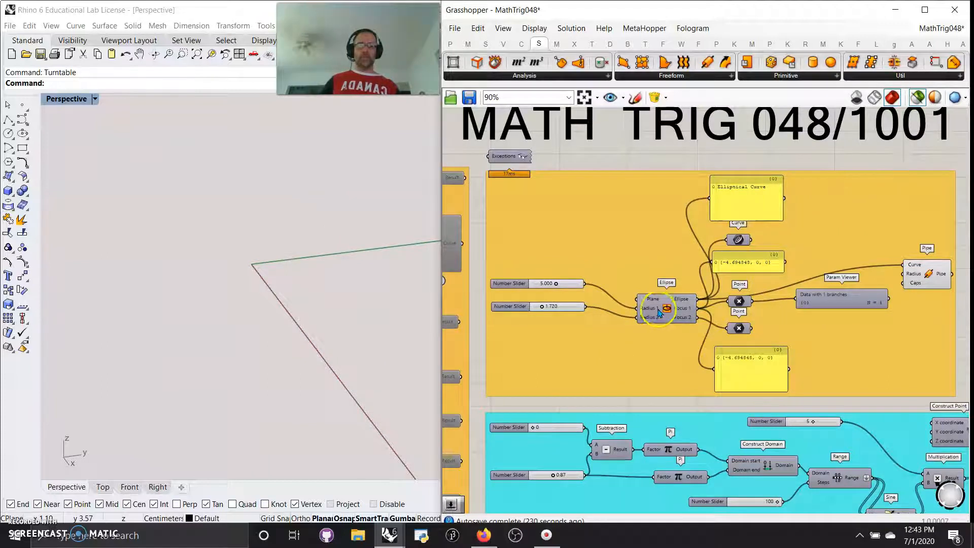
Preview the curve of the Ellipse component and inspect the two sliders that drive its radii
{"action": "left_click", "coordinate": [525, 45]}
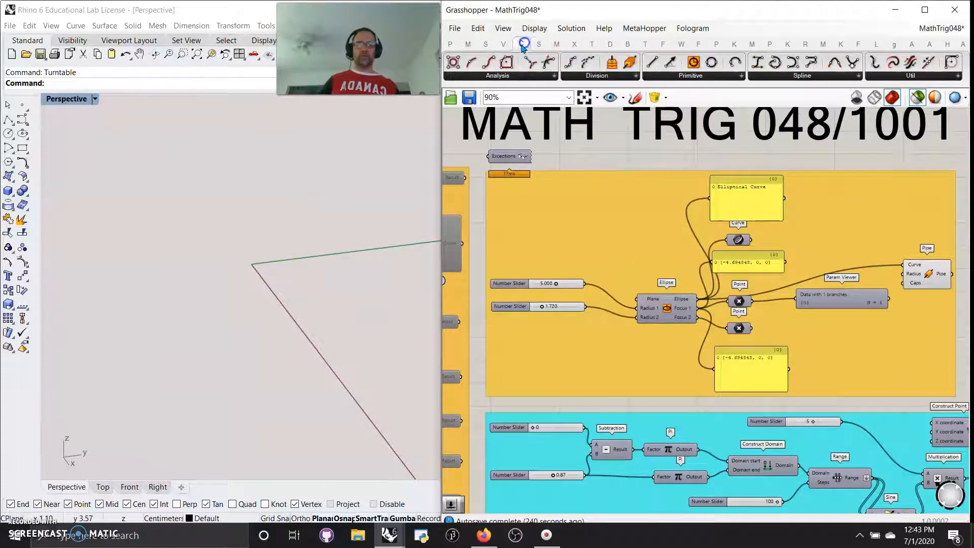
{"action": "left_click", "coordinate": [667, 314]}
{"action": "mouse_move", "coordinate": [241, 347]}
{"action": "right_mouse_down"}
{"action": "mouse_move", "coordinate": [285, 344]}
{"action": "mouse_move", "coordinate": [255, 356]}
{"action": "right_mouse_up"}
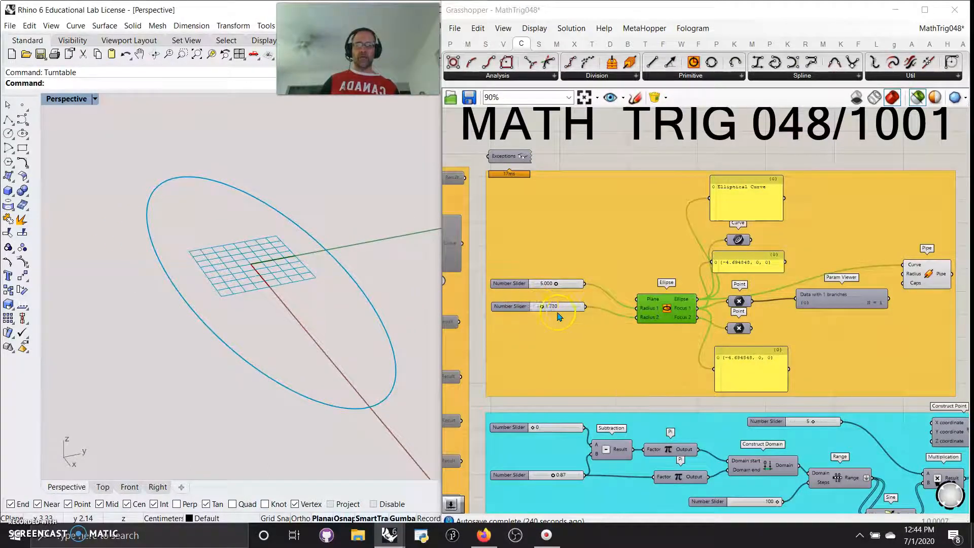
{"action": "scroll", "coordinate": [542, 310], "scroll_direction": "up", "scroll_amount": 3}
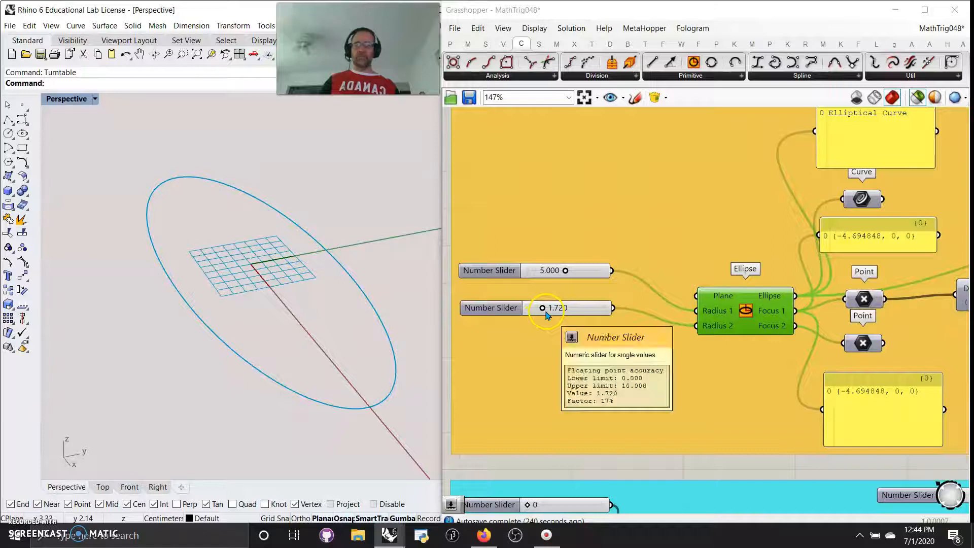
{"action": "scroll", "coordinate": [575, 339], "scroll_direction": "down", "scroll_amount": 2}
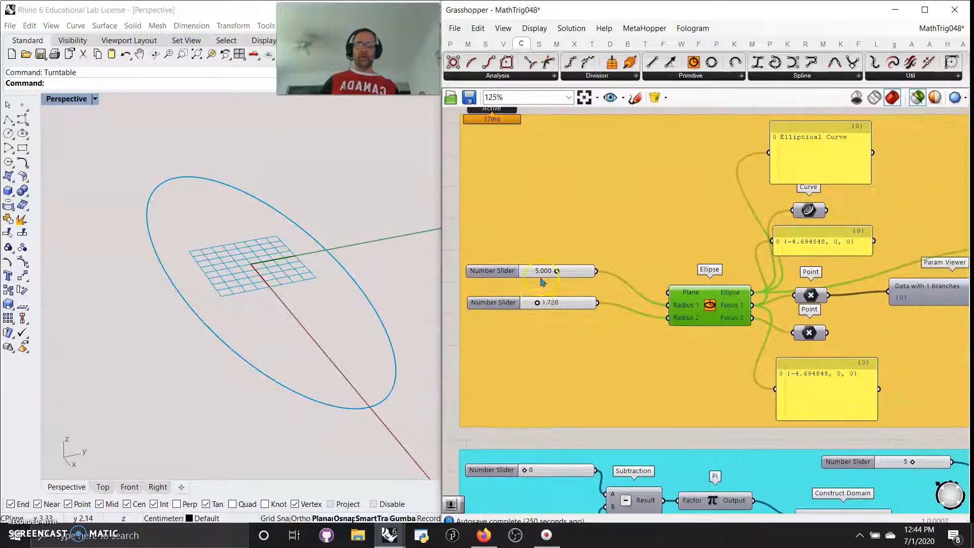
{"action": "mouse_move", "coordinate": [539, 304]}
{"action": "left_mouse_down"}
{"action": "mouse_move", "coordinate": [553, 304]}
{"action": "mouse_move", "coordinate": [537, 306]}
{"action": "left_mouse_up"}
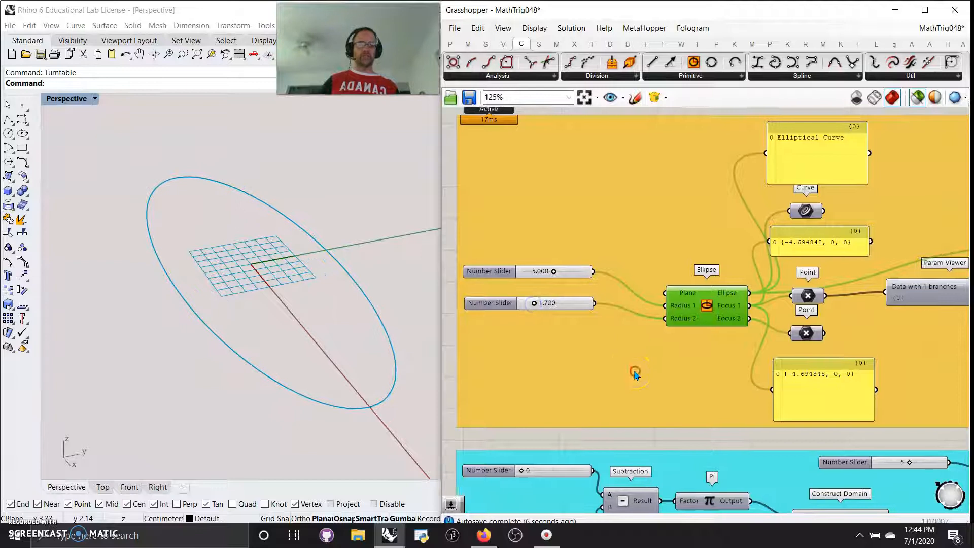
Select the two focus Point components and the Curve component together with the Ellipse to preview them all
{"action": "right_click_drag", "start_coordinate": [635, 370], "coordinate": [515, 387]}
{"action": "left_click", "coordinate": [690, 313]}
{"action": "left_click", "coordinate": [689, 351]}
{"action": "left_click", "coordinate": [577, 328], "text": "shift"}
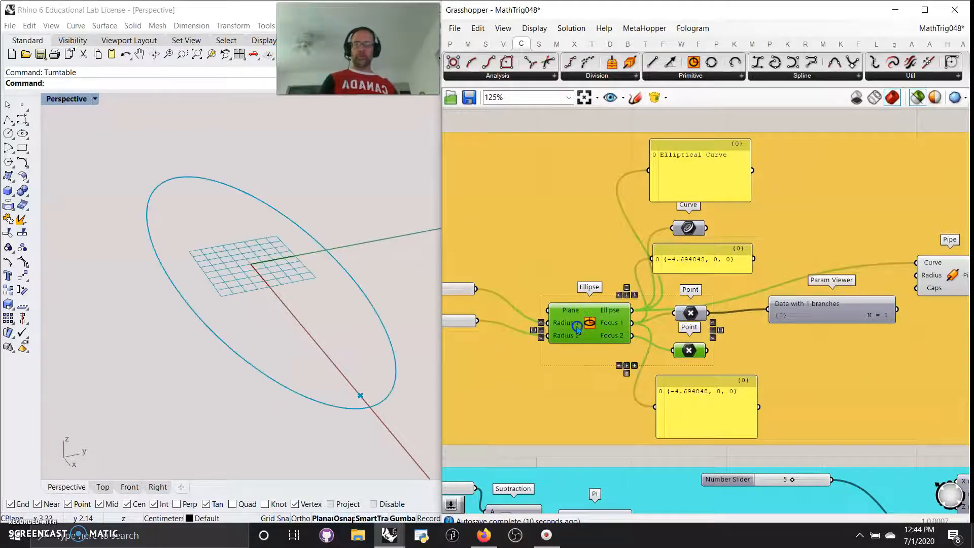
{"action": "left_click", "coordinate": [691, 314], "text": "shift"}
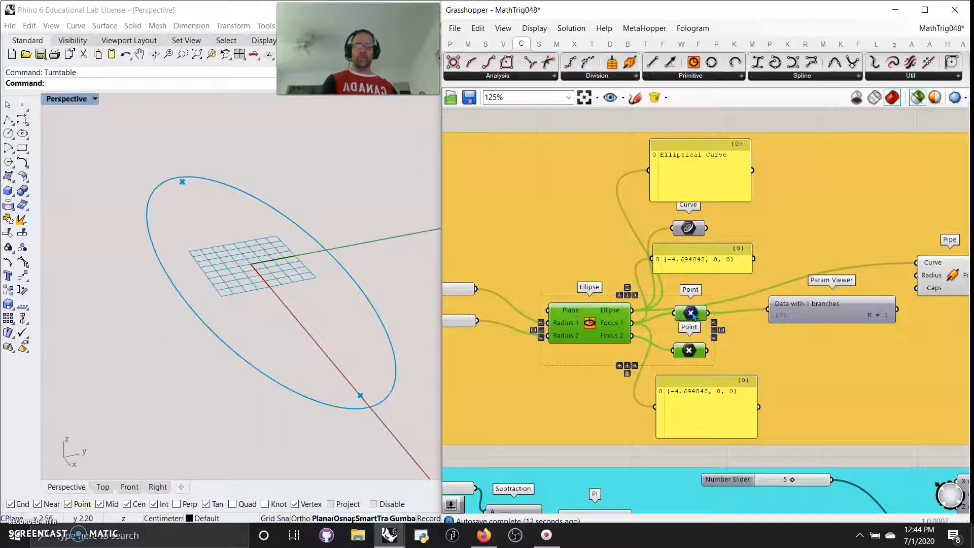
{"action": "left_click", "coordinate": [687, 230], "text": "shift"}
Preview the Pipe component built on the ellipse curve and look through the curve Division components
{"action": "right_click_drag", "start_coordinate": [868, 267], "coordinate": [768, 251]}
{"action": "left_click", "coordinate": [845, 267]}
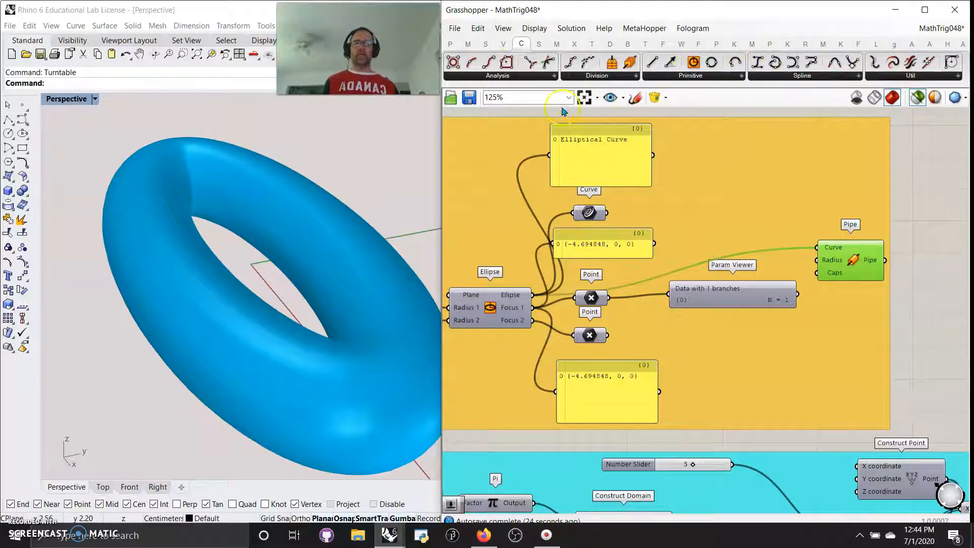
{"action": "left_click", "coordinate": [595, 75]}
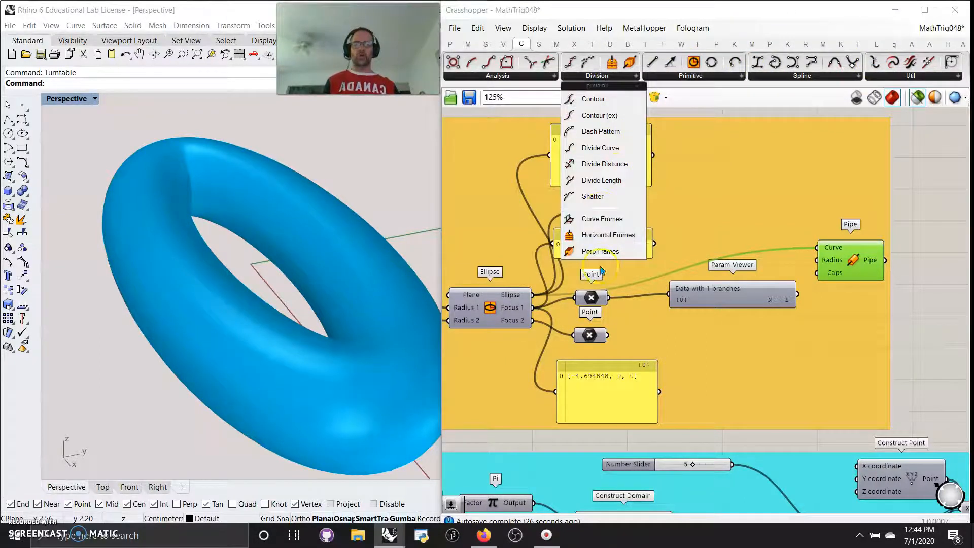
{"action": "left_click", "coordinate": [916, 226]}
{"action": "left_click", "coordinate": [850, 272]}
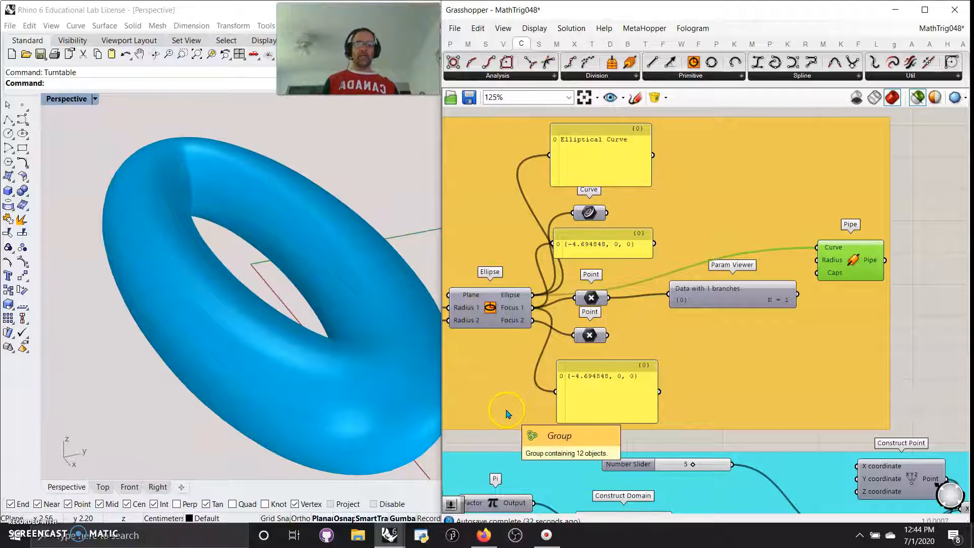
In the cyan group, preview the points of the Construct Point component fed by the two Multiplication results
{"action": "right_click_drag", "start_coordinate": [507, 414], "coordinate": [714, 220]}
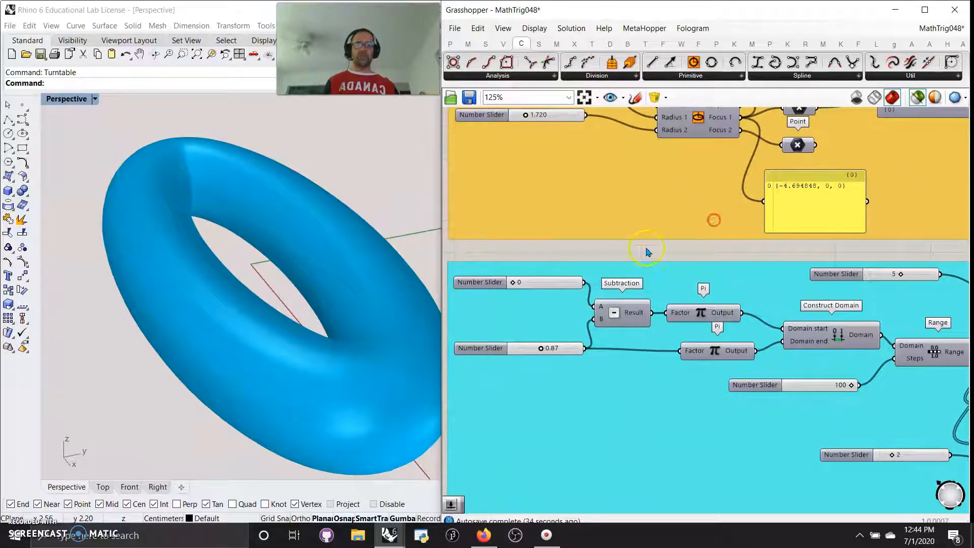
{"action": "left_click", "coordinate": [917, 98]}
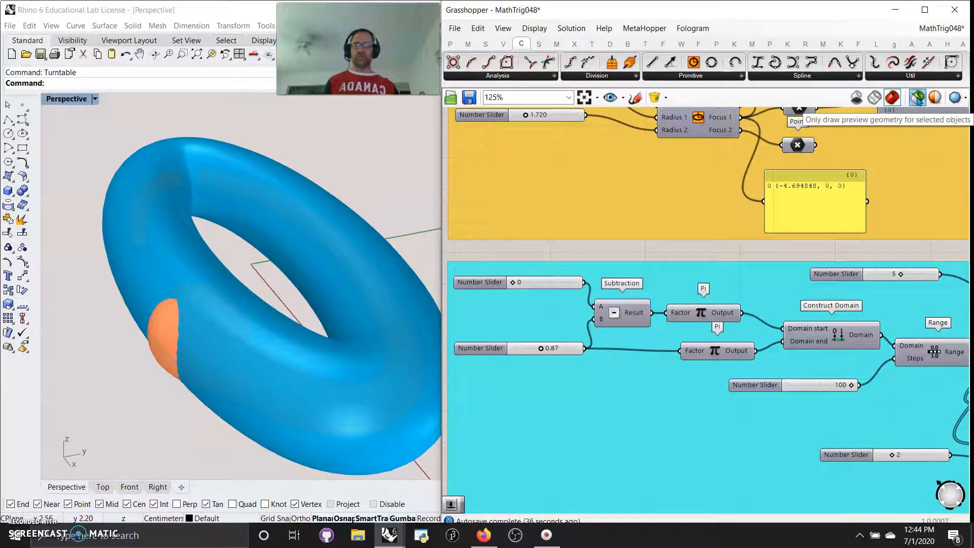
{"action": "right_click_drag", "start_coordinate": [668, 269], "coordinate": [657, 241]}
{"action": "right_click_drag", "start_coordinate": [691, 408], "coordinate": [526, 466]}
{"action": "right_click_drag", "start_coordinate": [832, 342], "coordinate": [695, 264]}
{"action": "left_click", "coordinate": [893, 282]}
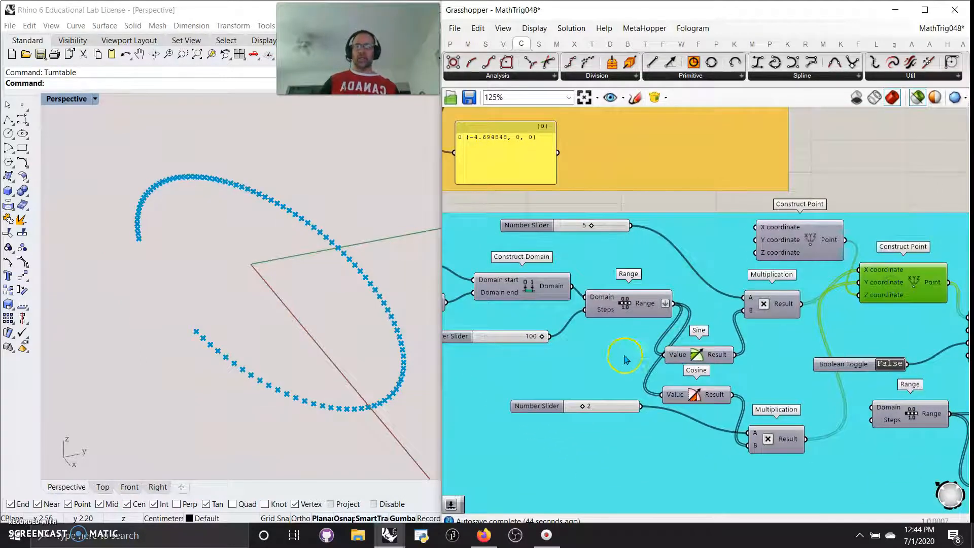
Review the Range, Sine and Cosine chain and preview the Construct Point component that has no inputs
{"action": "right_click_drag", "start_coordinate": [594, 370], "coordinate": [698, 378]}
{"action": "right_click_drag", "start_coordinate": [559, 388], "coordinate": [497, 394]}
{"action": "right_click_drag", "start_coordinate": [872, 346], "coordinate": [776, 344]}
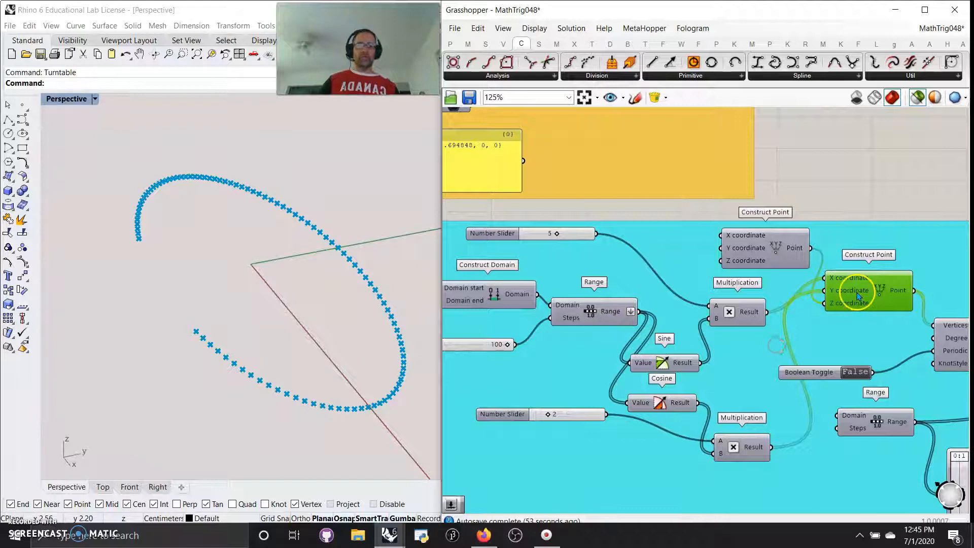
{"action": "left_click", "coordinate": [765, 254]}
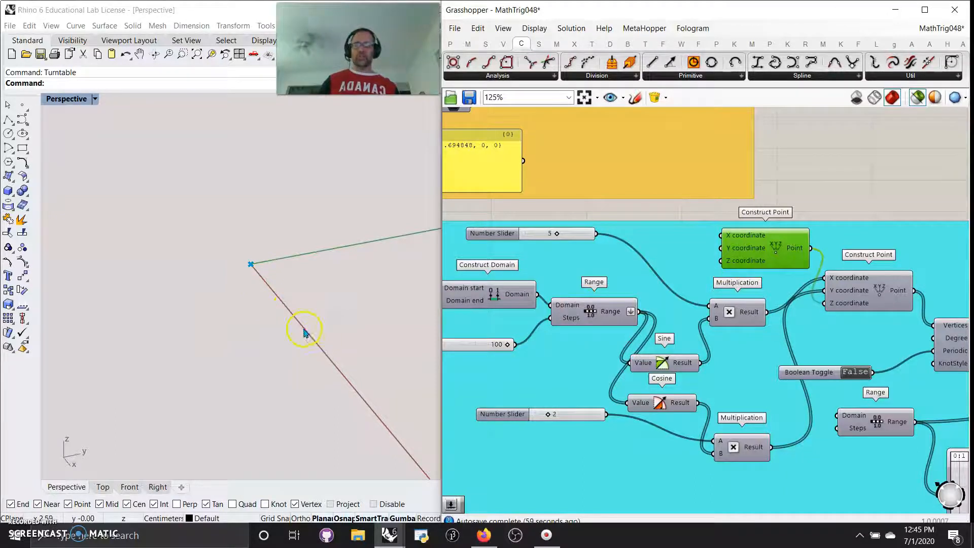
{"action": "left_click_drag", "start_coordinate": [824, 289], "coordinate": [764, 318]}
{"action": "right_click_drag", "start_coordinate": [717, 373], "coordinate": [737, 335]}
Inspect the Sine and Cosine components and the two sliders that multiply their results
{"action": "left_click", "coordinate": [697, 322]}
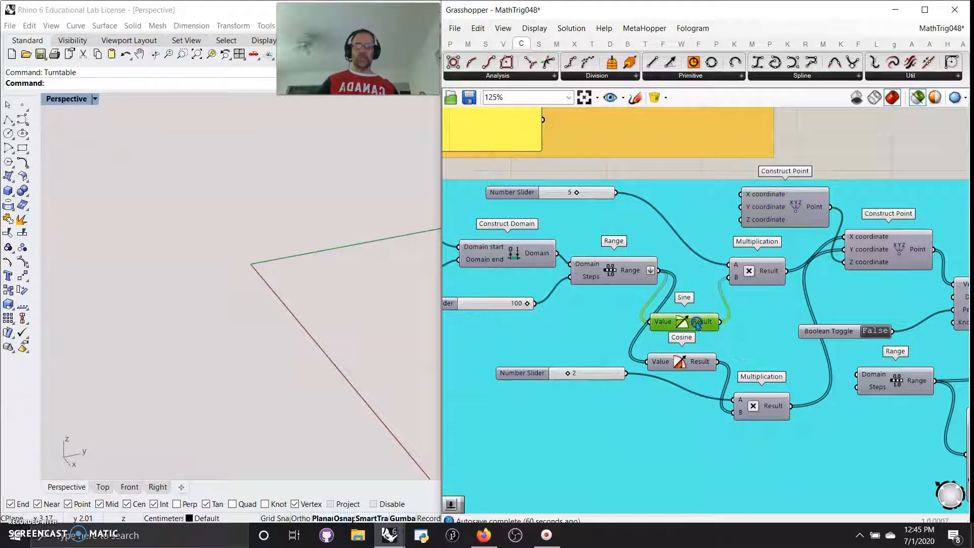
{"action": "left_click", "coordinate": [688, 370]}
{"action": "left_click", "coordinate": [578, 373]}
{"action": "left_click", "coordinate": [592, 193]}
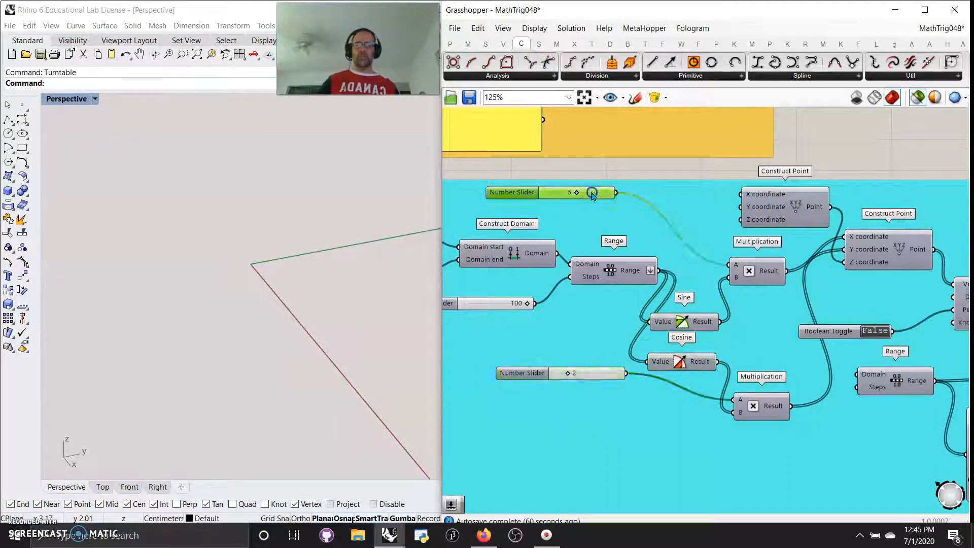
Preview the points generated by the sine and cosine values and set the Range steps slider to 4
{"action": "left_click", "coordinate": [870, 255]}
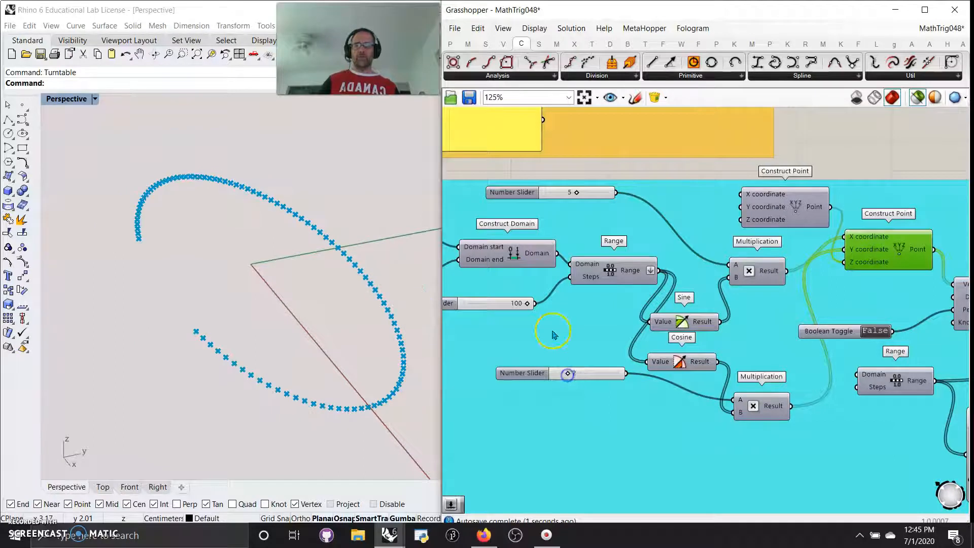
{"action": "left_click_drag", "start_coordinate": [577, 193], "coordinate": [574, 197]}
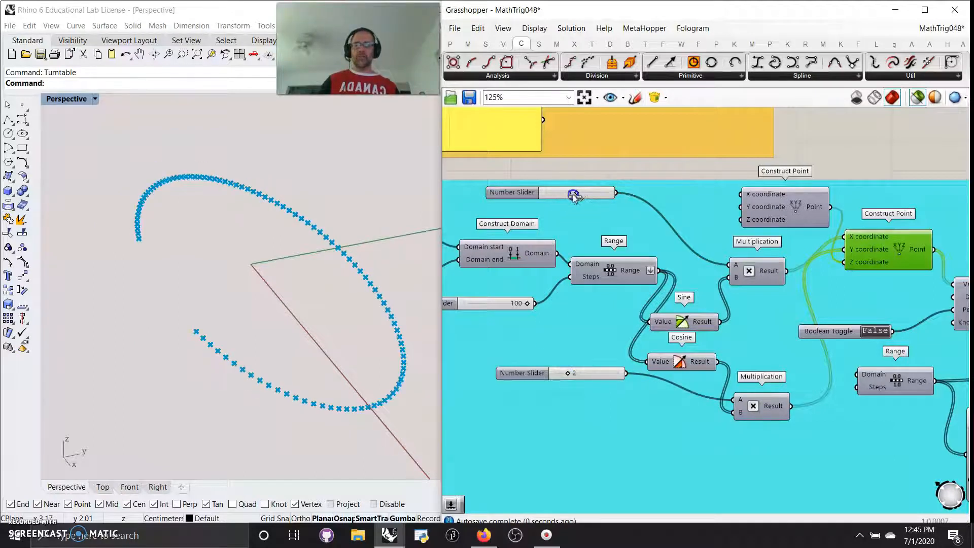
{"action": "left_click", "coordinate": [918, 98]}
{"action": "left_click", "coordinate": [918, 97]}
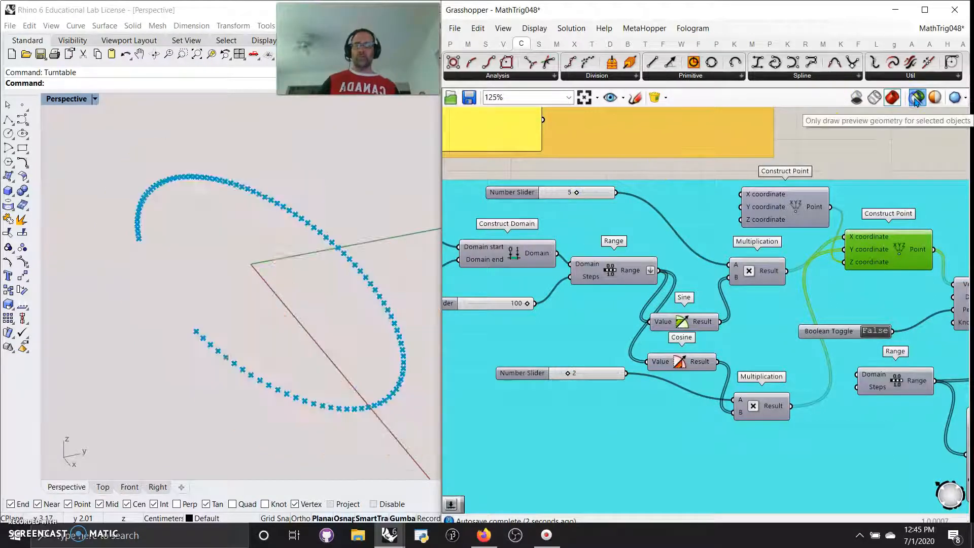
{"action": "right_click_drag", "start_coordinate": [588, 338], "coordinate": [696, 329]}
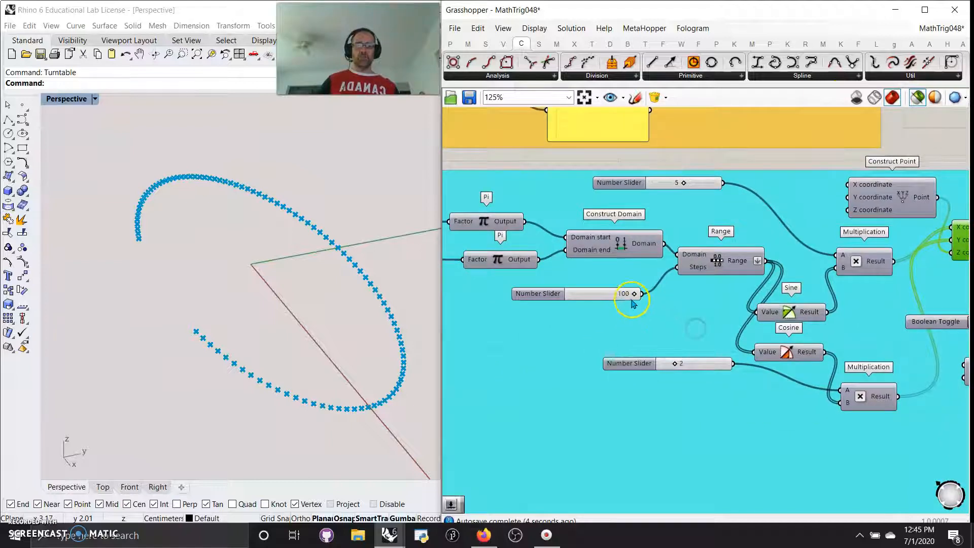
{"action": "left_click_drag", "start_coordinate": [634, 298], "coordinate": [575, 307]}
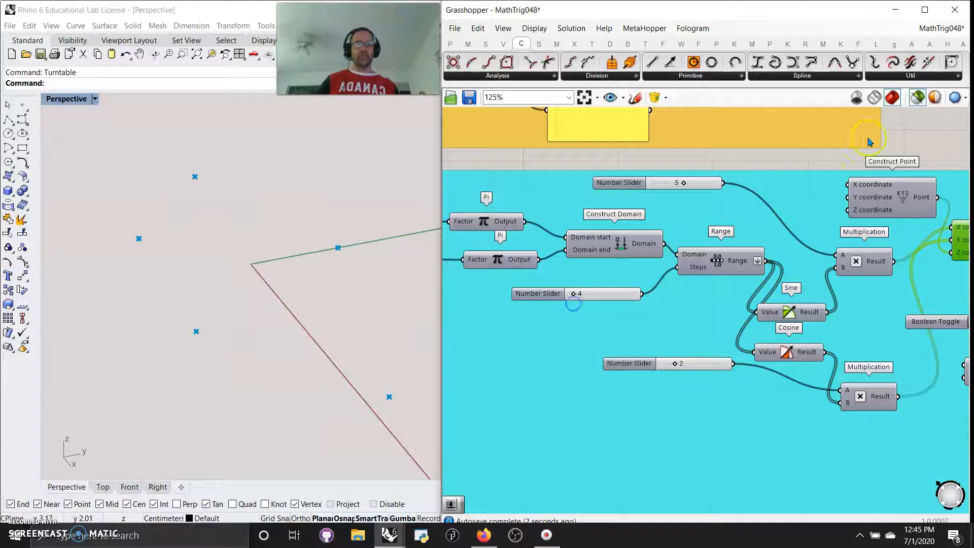
Preview the tapered pipe built from the generated points and set the Range steps slider to 100
{"action": "left_click", "coordinate": [917, 98]}
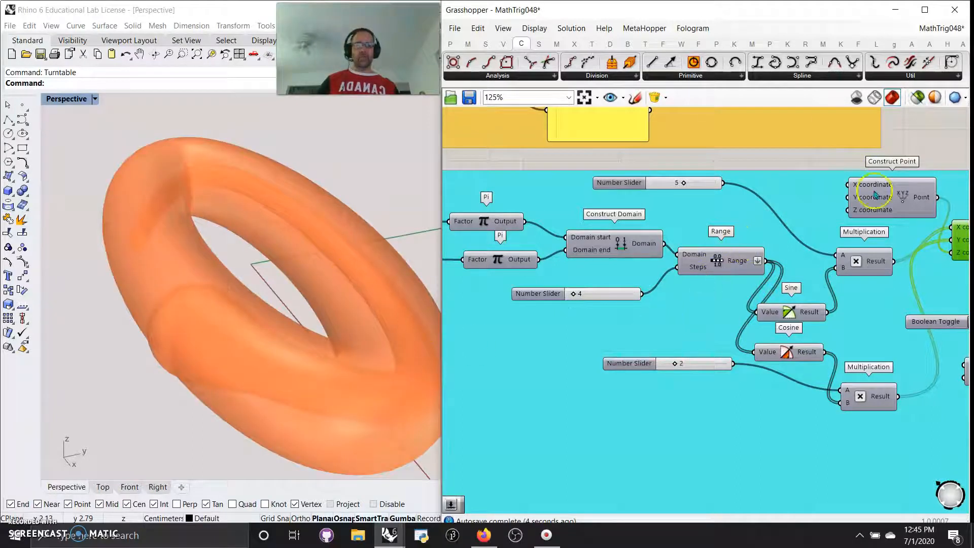
{"action": "left_click", "coordinate": [917, 98]}
{"action": "right_click_drag", "start_coordinate": [929, 157], "coordinate": [617, 133]}
{"action": "right_click_drag", "start_coordinate": [821, 303], "coordinate": [634, 263]}
{"action": "left_click", "coordinate": [794, 296]}
{"action": "right_click_drag", "start_coordinate": [647, 303], "coordinate": [837, 337]}
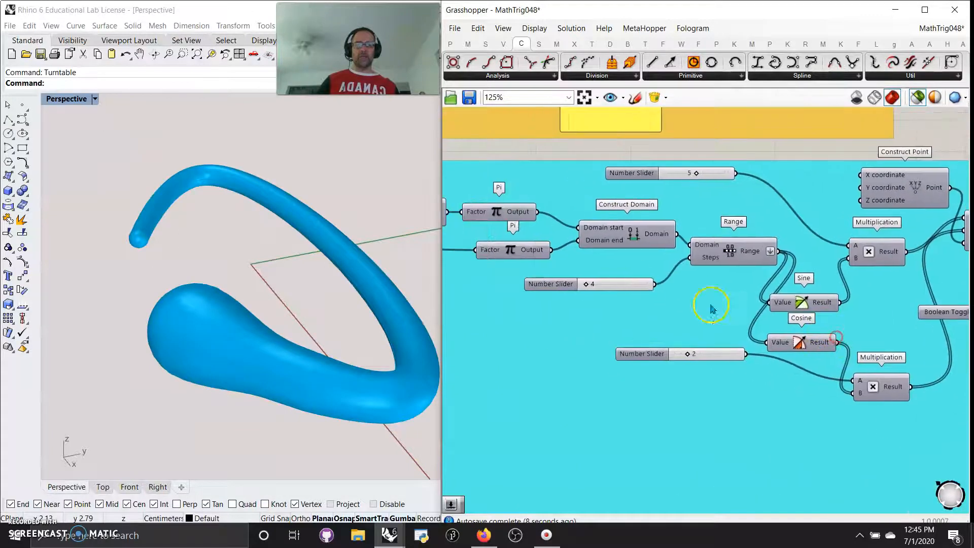
{"action": "left_click_drag", "start_coordinate": [587, 285], "coordinate": [613, 290]}
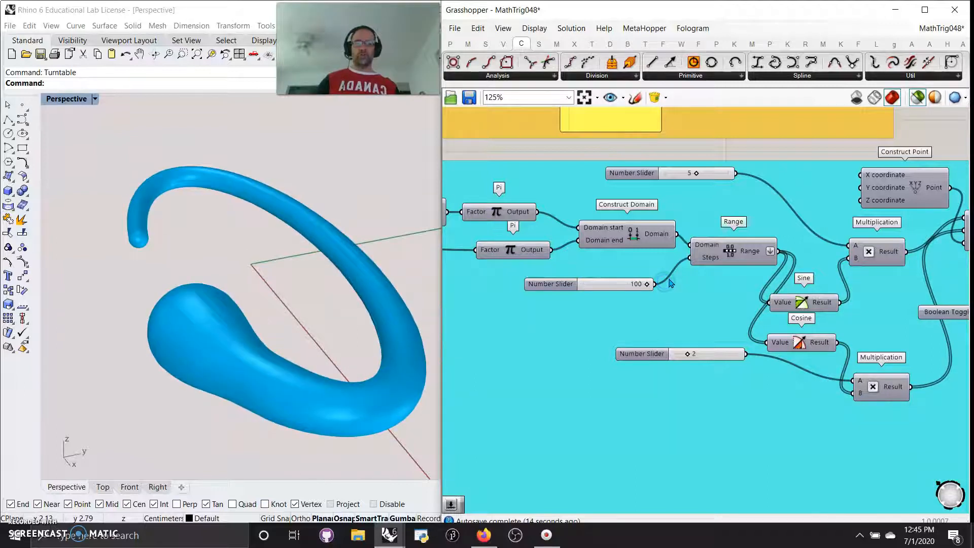
Inspect the two Pi components and the Subtraction component that define the start and end of the domain
{"action": "right_click_drag", "start_coordinate": [564, 266], "coordinate": [733, 300]}
{"action": "left_click", "coordinate": [732, 303]}
{"action": "left_click", "coordinate": [703, 262]}
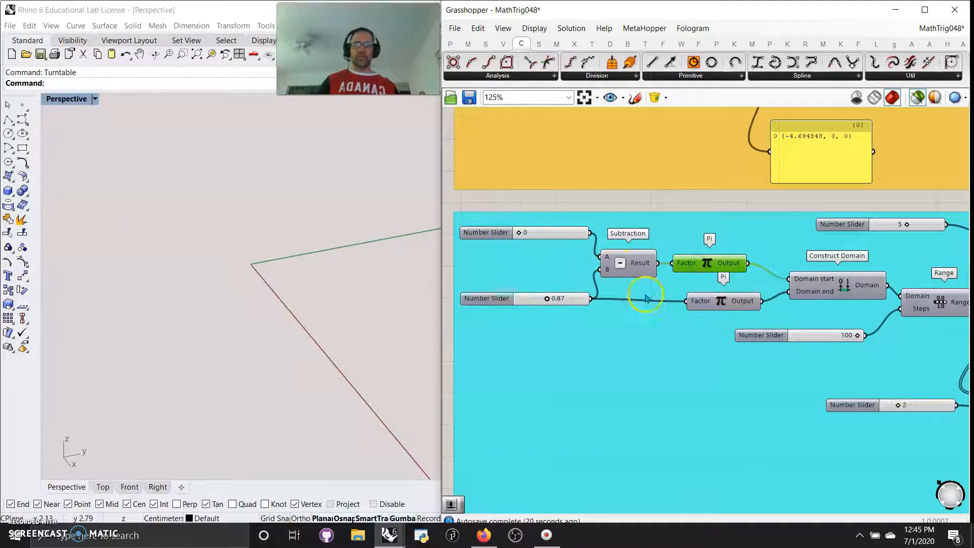
{"action": "right_click_drag", "start_coordinate": [653, 341], "coordinate": [628, 337]}
{"action": "left_click", "coordinate": [630, 262]}
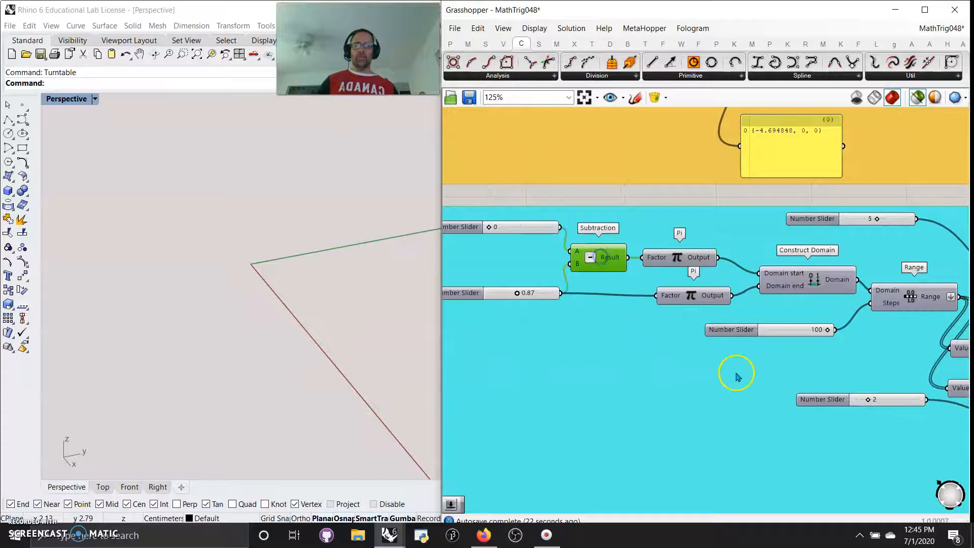
Preview the sine and cosine points and set the slider feeding Subtraction and the second Pi component to 0.92
{"action": "right_click_drag", "start_coordinate": [750, 389], "coordinate": [618, 367]}
{"action": "right_click_drag", "start_coordinate": [873, 364], "coordinate": [907, 351]}
{"action": "left_click", "coordinate": [758, 252]}
{"action": "right_click_drag", "start_coordinate": [627, 356], "coordinate": [770, 369]}
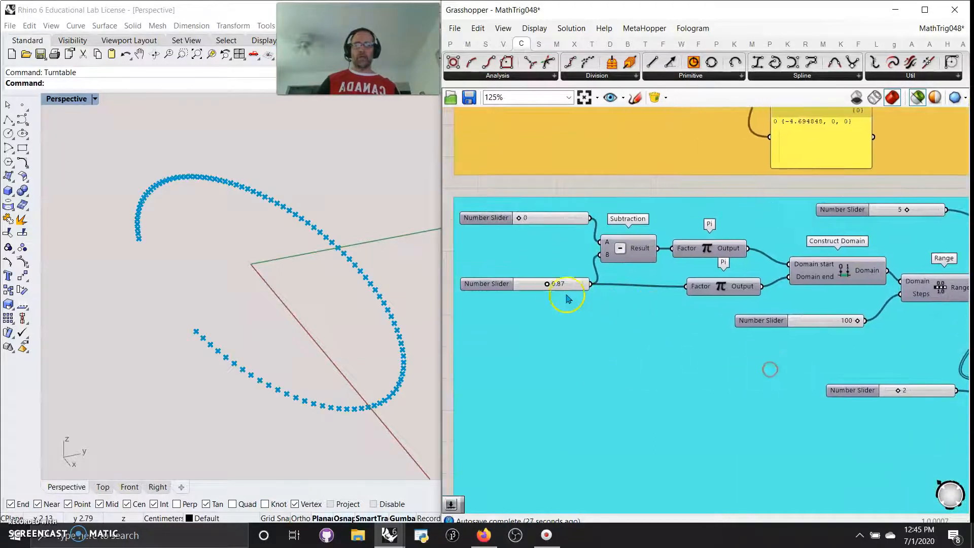
{"action": "mouse_move", "coordinate": [550, 285]}
{"action": "left_mouse_down"}
{"action": "mouse_move", "coordinate": [527, 297]}
{"action": "mouse_move", "coordinate": [550, 300]}
{"action": "left_mouse_up"}
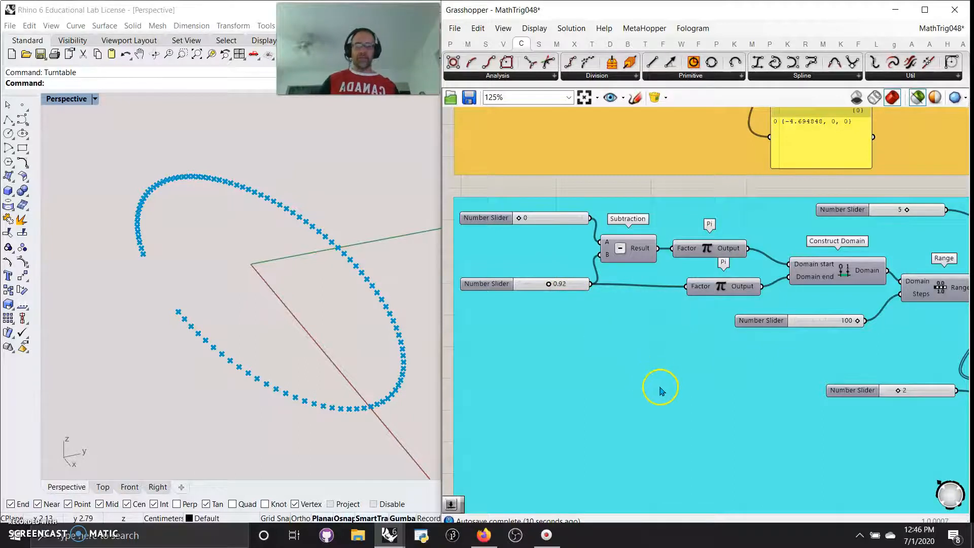
Follow the points from Construct Point through Interpolate and preview the resulting Pipe Variable geometry
{"action": "right_click_drag", "start_coordinate": [741, 370], "coordinate": [569, 382]}
{"action": "right_click_drag", "start_coordinate": [671, 450], "coordinate": [610, 426]}
{"action": "right_click_drag", "start_coordinate": [720, 456], "coordinate": [615, 441]}
{"action": "right_click_drag", "start_coordinate": [888, 302], "coordinate": [739, 290]}
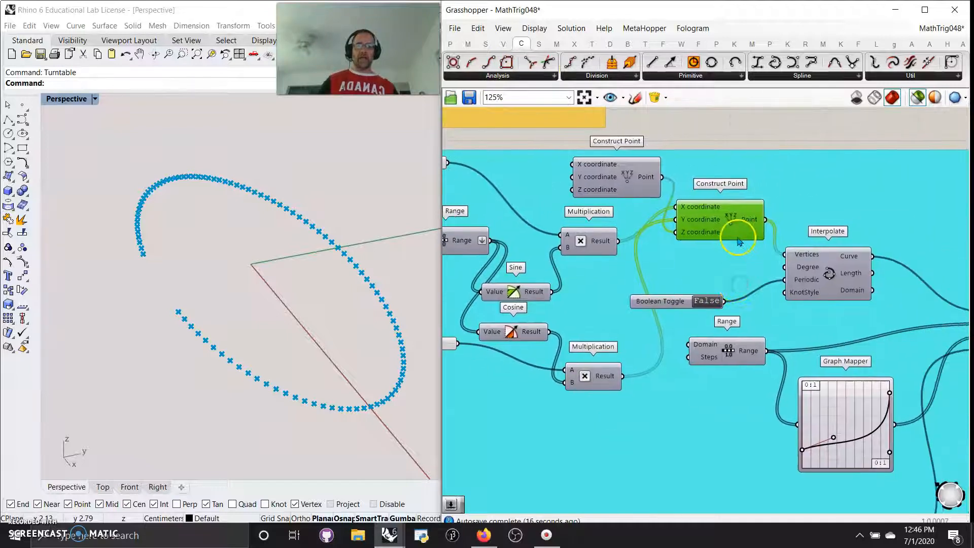
{"action": "right_click_drag", "start_coordinate": [749, 254], "coordinate": [702, 253]}
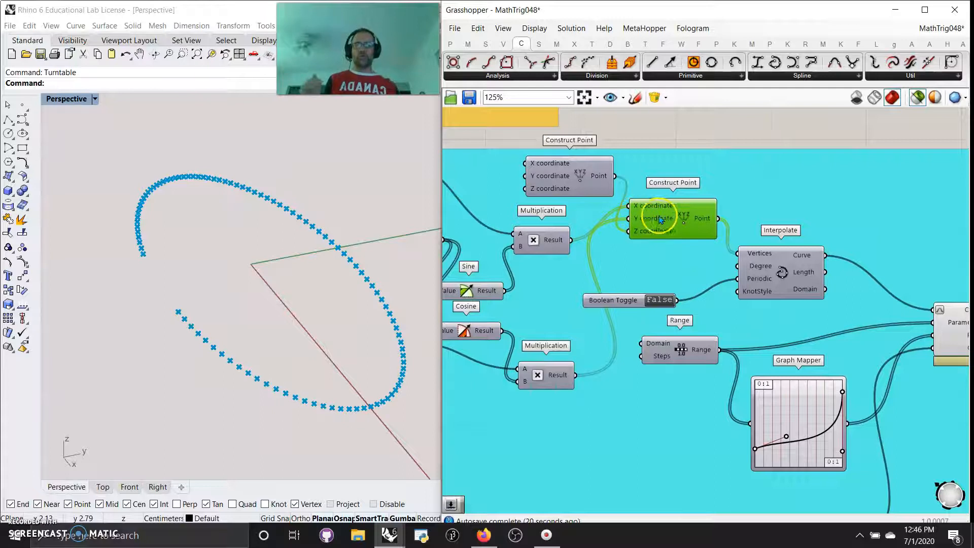
{"action": "left_click", "coordinate": [781, 277]}
{"action": "right_click_drag", "start_coordinate": [851, 330], "coordinate": [735, 292]}
{"action": "left_click", "coordinate": [885, 295]}
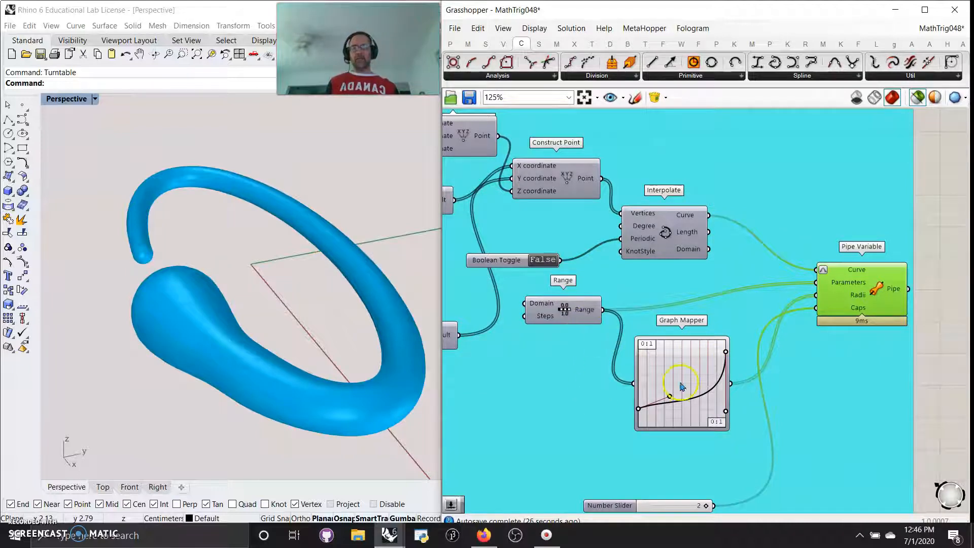
Reshape the Graph Mapper's Bezier curve by shifting its start handle further along the horizontal axis
{"action": "left_click_drag", "start_coordinate": [670, 396], "coordinate": [690, 395]}
{"action": "right_click_drag", "start_coordinate": [611, 403], "coordinate": [629, 318]}
{"action": "left_click", "coordinate": [722, 417]}
{"action": "mouse_move", "coordinate": [724, 423]}
{"action": "left_mouse_down"}
{"action": "mouse_move", "coordinate": [661, 423]}
{"action": "mouse_move", "coordinate": [724, 423]}
{"action": "left_mouse_up"}
Preview the Ellipse group's pipe, then show all component previews together to compare it with the variable-radius pipe
{"action": "right_click_drag", "start_coordinate": [586, 303], "coordinate": [698, 364]}
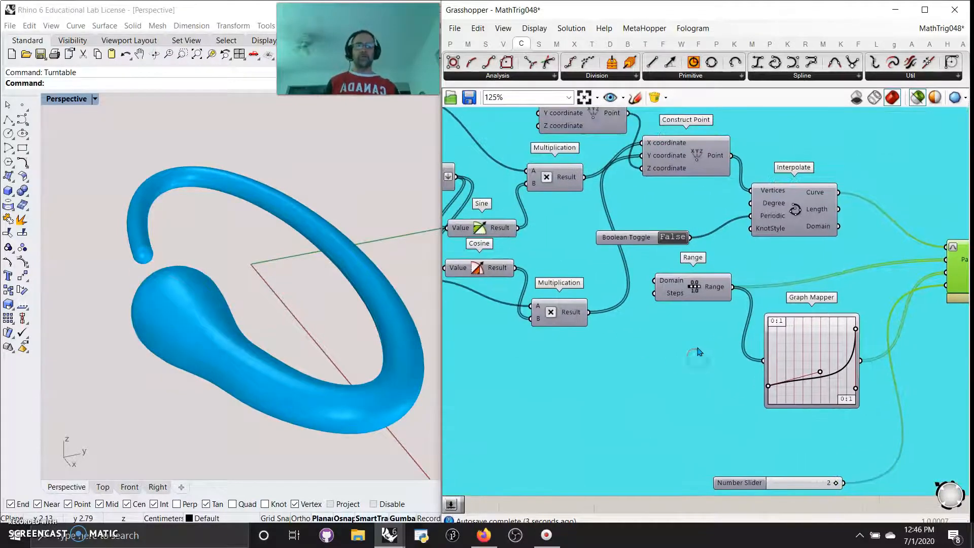
{"action": "right_click_drag", "start_coordinate": [712, 404], "coordinate": [673, 441]}
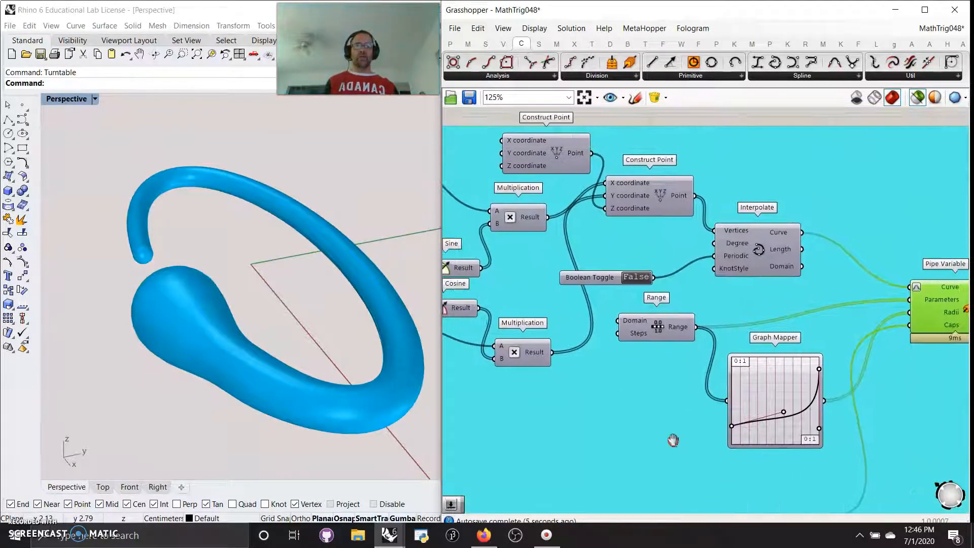
{"action": "right_click_drag", "start_coordinate": [577, 249], "coordinate": [705, 274]}
{"action": "scroll", "coordinate": [777, 257], "scroll_direction": "down", "scroll_amount": 4}
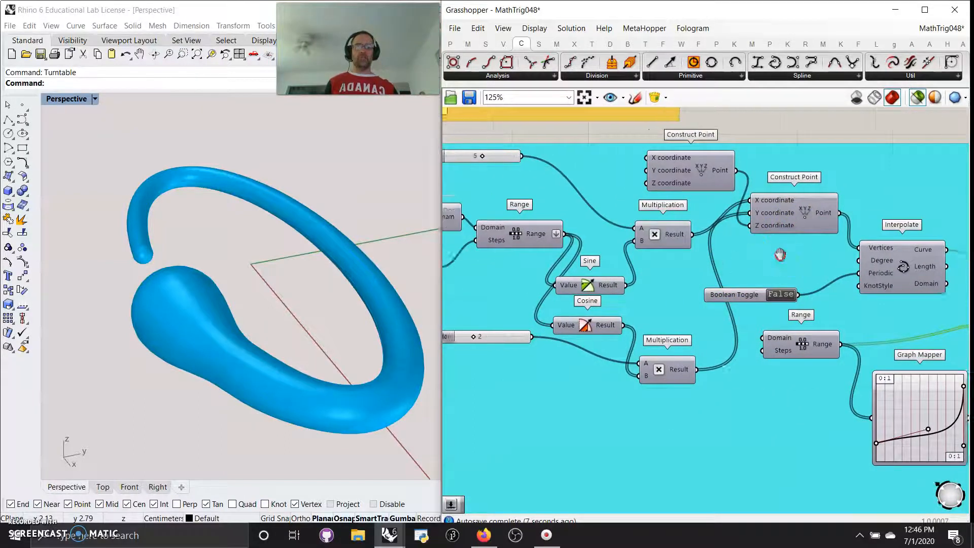
{"action": "scroll", "coordinate": [800, 265], "scroll_direction": "down", "scroll_amount": 1}
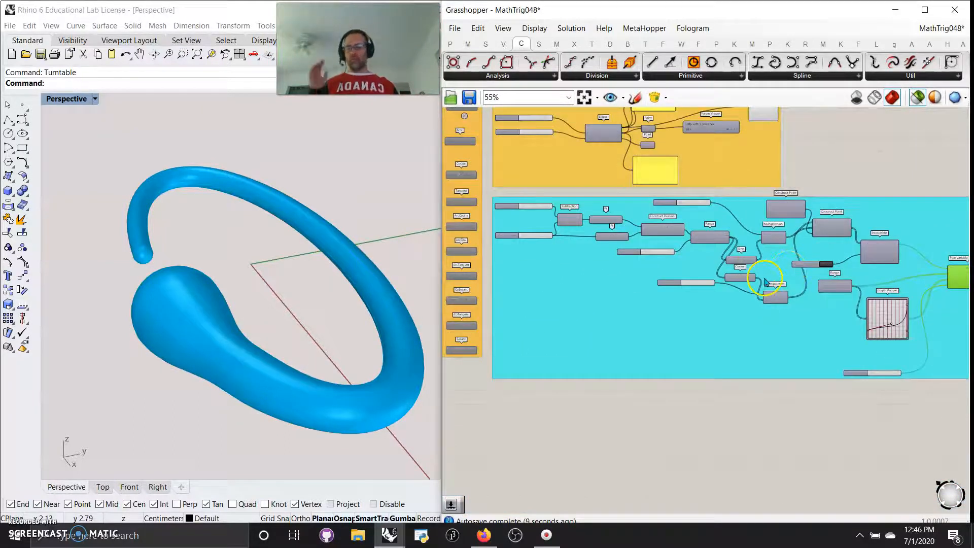
{"action": "mouse_move", "coordinate": [675, 323]}
{"action": "right_mouse_down"}
{"action": "mouse_move", "coordinate": [654, 402]}
{"action": "mouse_move", "coordinate": [670, 417]}
{"action": "right_mouse_up"}
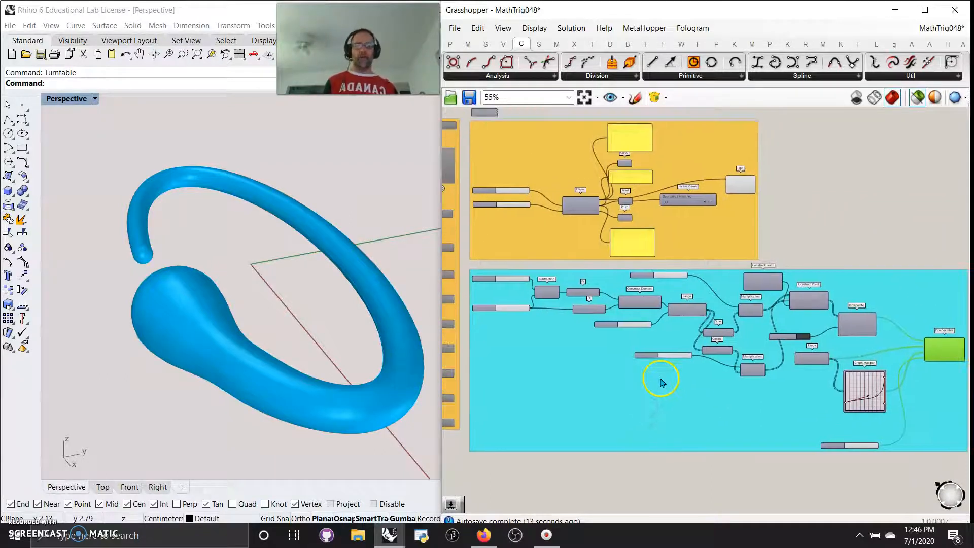
{"action": "left_click", "coordinate": [737, 186]}
{"action": "right_click_drag", "start_coordinate": [827, 291], "coordinate": [730, 241]}
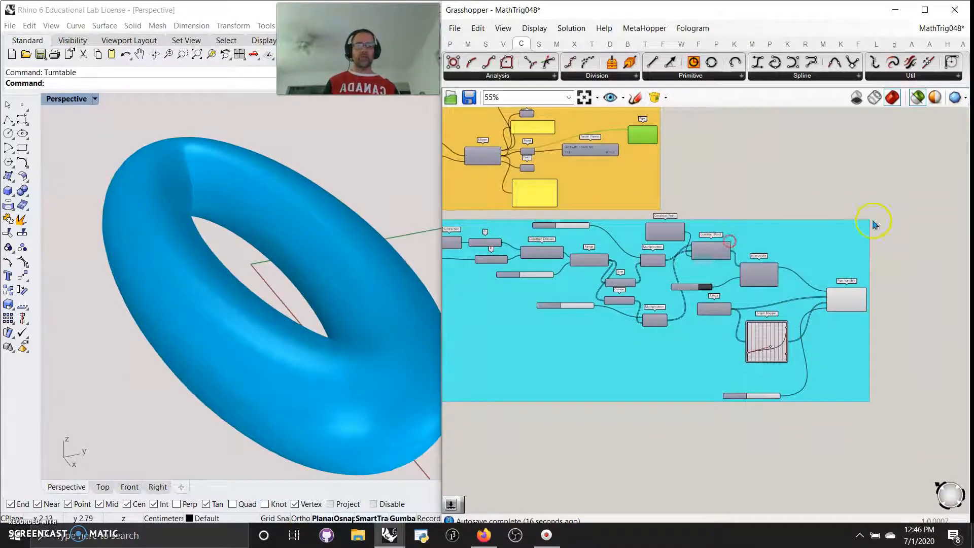
{"action": "left_click", "coordinate": [847, 304]}
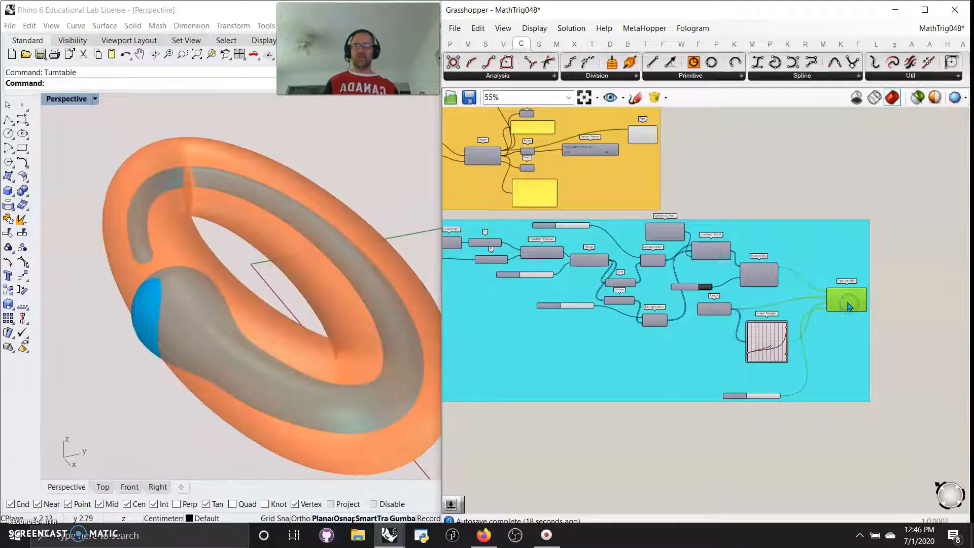
{"action": "left_click", "coordinate": [321, 348]}
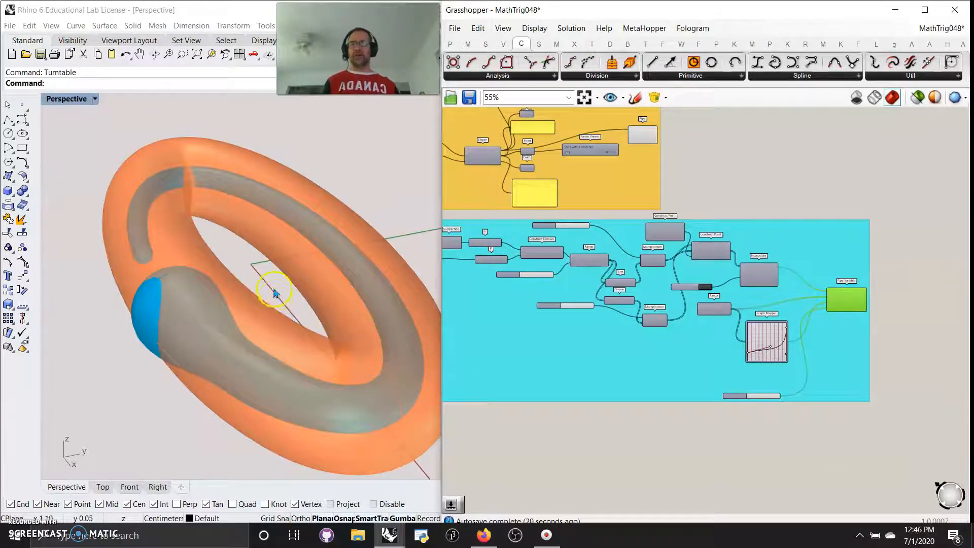
Limit the preview to selected objects and preview the Construct Point component that receives the sine and cosine values
{"action": "right_click_drag", "start_coordinate": [696, 160], "coordinate": [868, 222]}
{"action": "scroll", "coordinate": [654, 216], "scroll_direction": "up", "scroll_amount": 3}
{"action": "scroll", "coordinate": [652, 236], "scroll_direction": "down", "scroll_amount": 5}
{"action": "right_click_drag", "start_coordinate": [723, 364], "coordinate": [719, 375]}
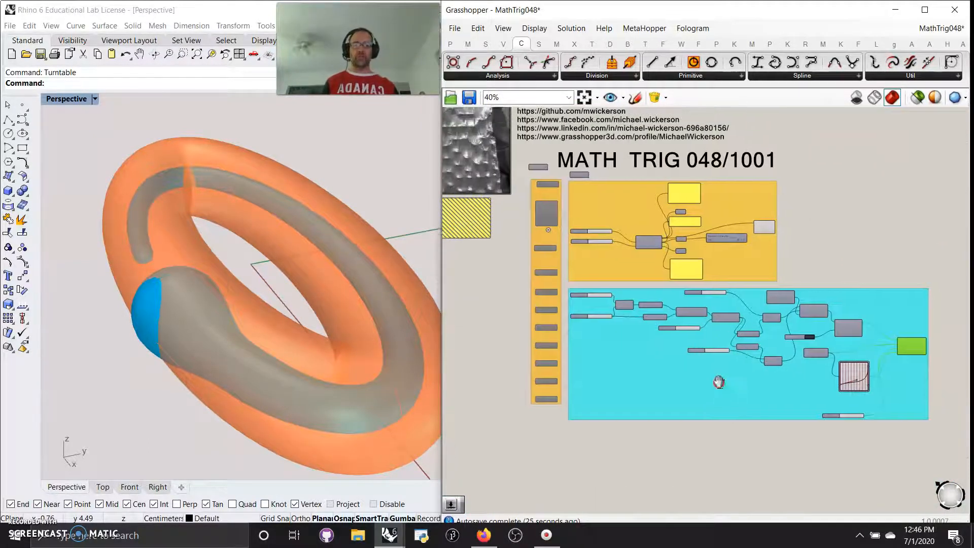
{"action": "scroll", "coordinate": [720, 374], "scroll_direction": "up", "scroll_amount": 5}
{"action": "left_click", "coordinate": [775, 223]}
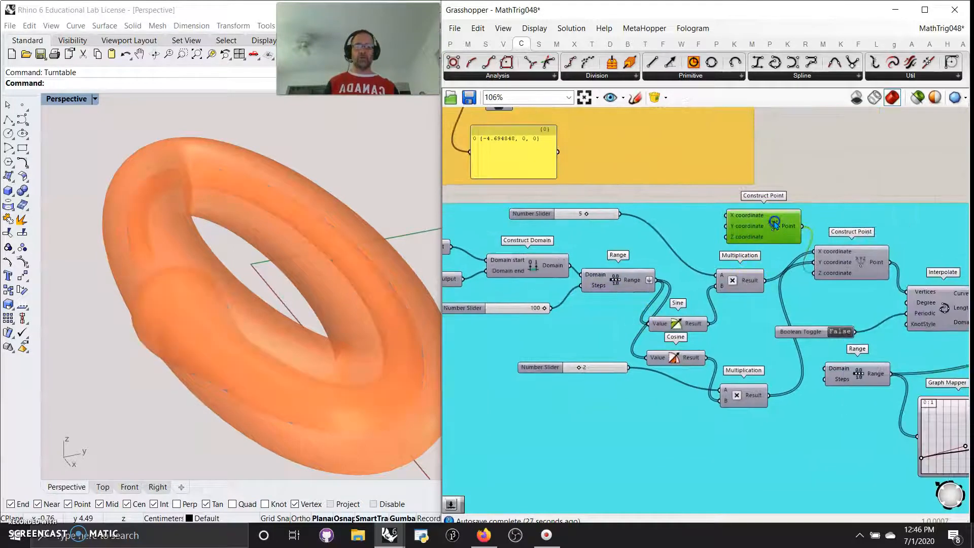
{"action": "left_click", "coordinate": [917, 97]}
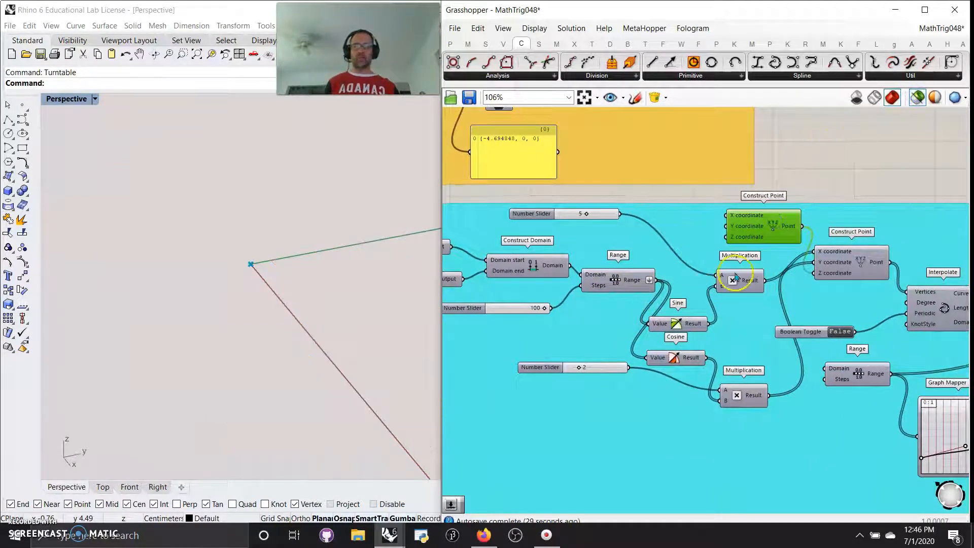
{"action": "left_click", "coordinate": [848, 272]}
Set the slider feeding Subtraction and the second Pi component to 0.86
{"action": "right_click_drag", "start_coordinate": [623, 355], "coordinate": [763, 385]}
{"action": "right_click_drag", "start_coordinate": [583, 373], "coordinate": [709, 415]}
{"action": "mouse_move", "coordinate": [558, 350]}
{"action": "left_mouse_down"}
{"action": "mouse_move", "coordinate": [545, 349]}
{"action": "mouse_move", "coordinate": [554, 350]}
{"action": "left_mouse_up"}
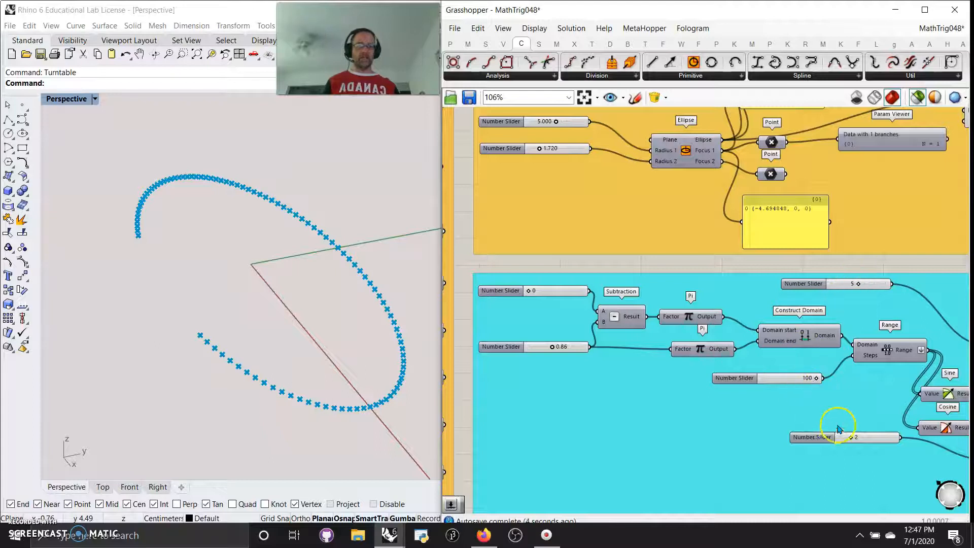
Move the Graph Mapper to just below its Range component and preview the Pipe Variable geometry
{"action": "right_click_drag", "start_coordinate": [838, 428], "coordinate": [659, 365]}
{"action": "right_click_drag", "start_coordinate": [874, 463], "coordinate": [609, 407]}
{"action": "left_click", "coordinate": [932, 323]}
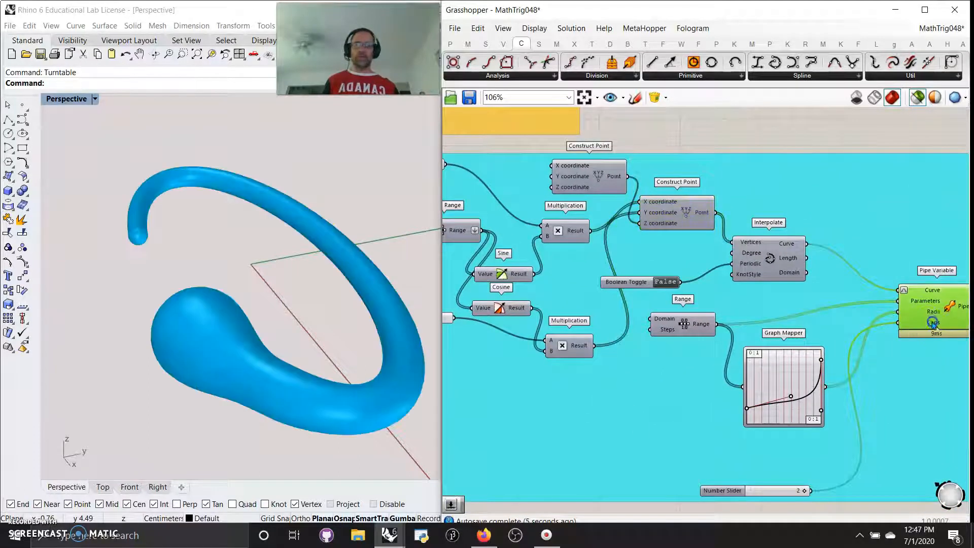
{"action": "left_click_drag", "start_coordinate": [780, 390], "coordinate": [746, 402]}
{"action": "left_click", "coordinate": [935, 314]}
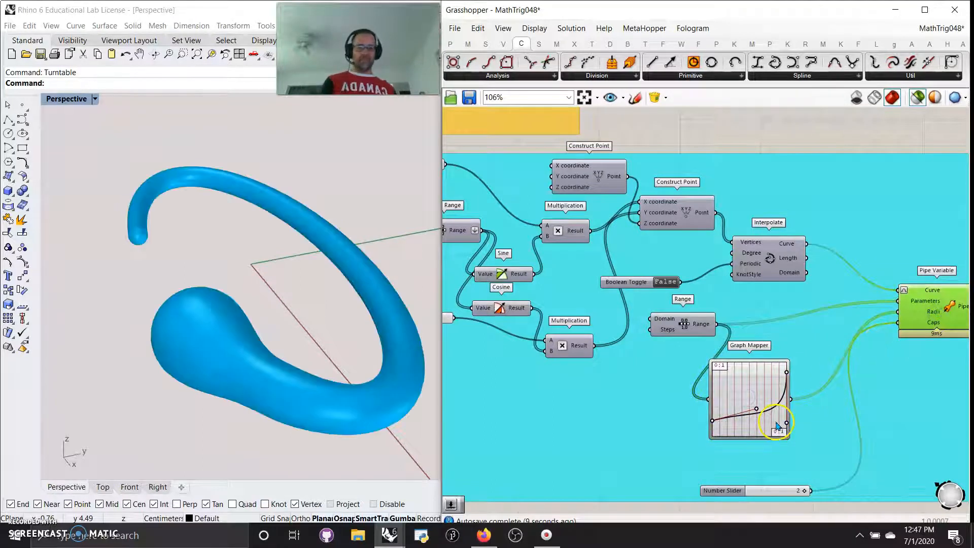
Change the Graph Mapper to the Sine type, raise its start point and compress the wave into several cycles
{"action": "right_click", "coordinate": [766, 423]}
{"action": "mouse_move", "coordinate": [854, 497]}
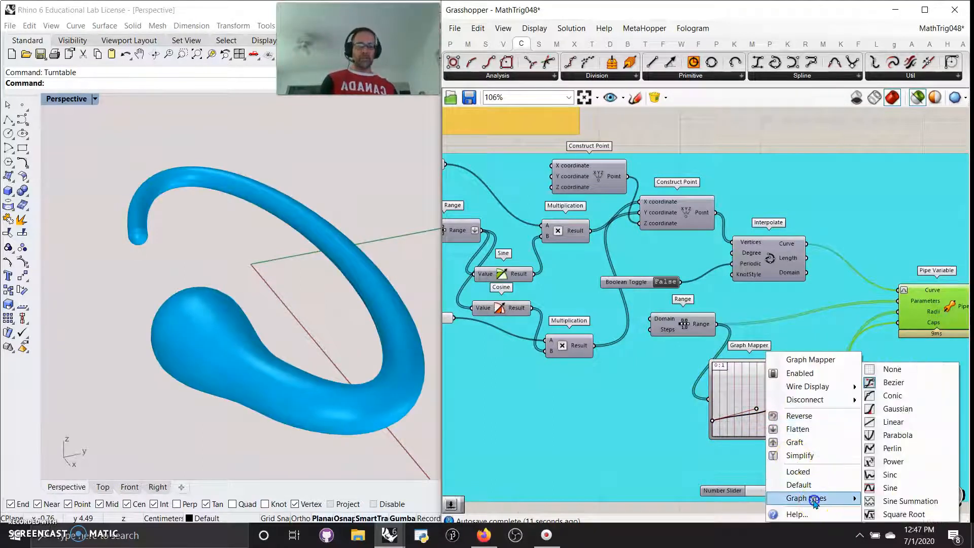
{"action": "left_click", "coordinate": [891, 488]}
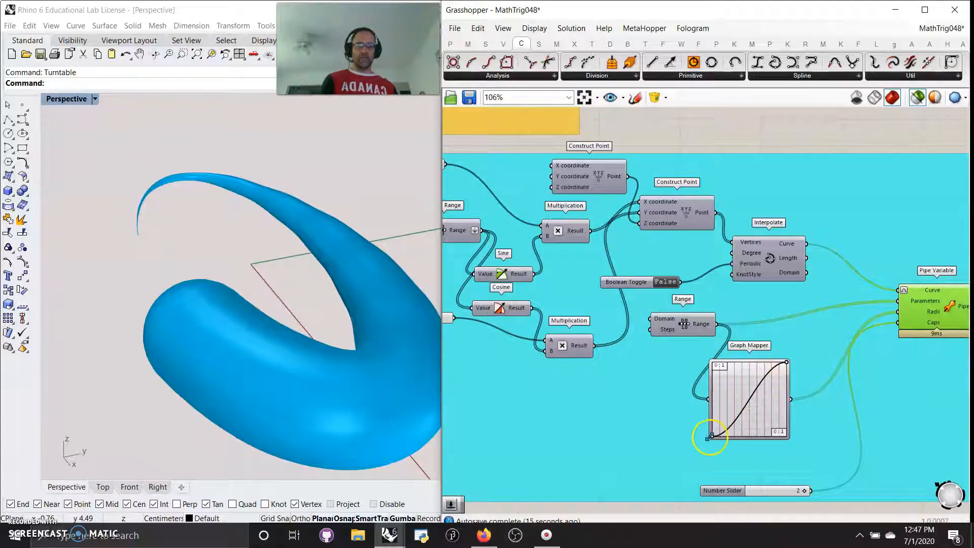
{"action": "left_click_drag", "start_coordinate": [712, 440], "coordinate": [712, 421]}
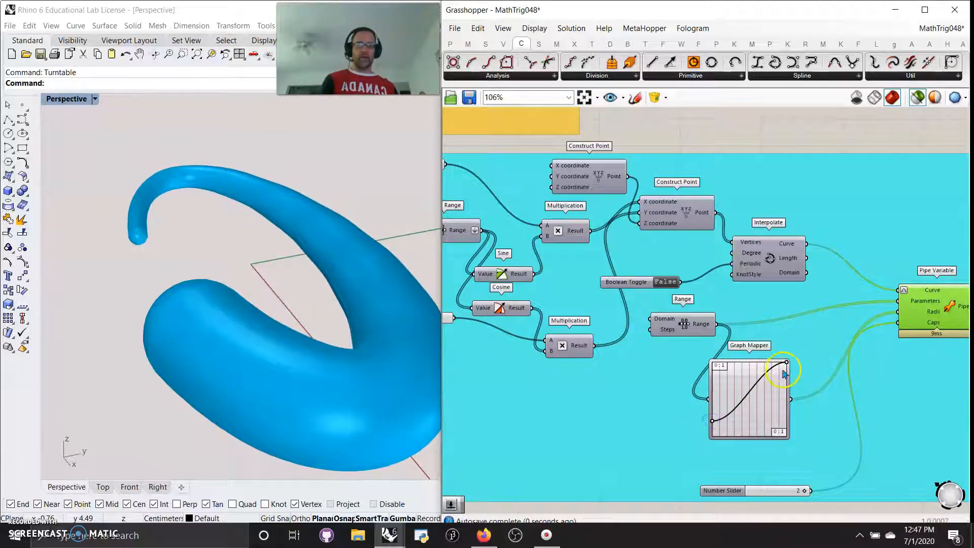
{"action": "left_click_drag", "start_coordinate": [786, 364], "coordinate": [727, 396]}
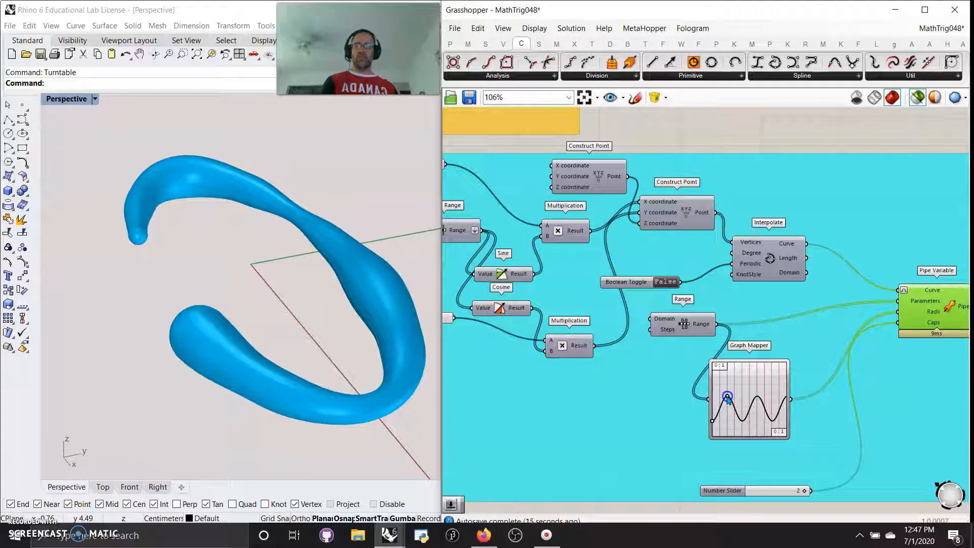
Examine the wavy pipe and review the definition from the domain sliders through to the whole group layout
{"action": "mouse_move", "coordinate": [207, 348]}
{"action": "right_mouse_down"}
{"action": "mouse_move", "coordinate": [255, 380]}
{"action": "mouse_move", "coordinate": [217, 345]}
{"action": "right_mouse_up"}
{"action": "right_click_drag", "start_coordinate": [579, 435], "coordinate": [763, 419]}
{"action": "right_click_drag", "start_coordinate": [539, 378], "coordinate": [653, 389]}
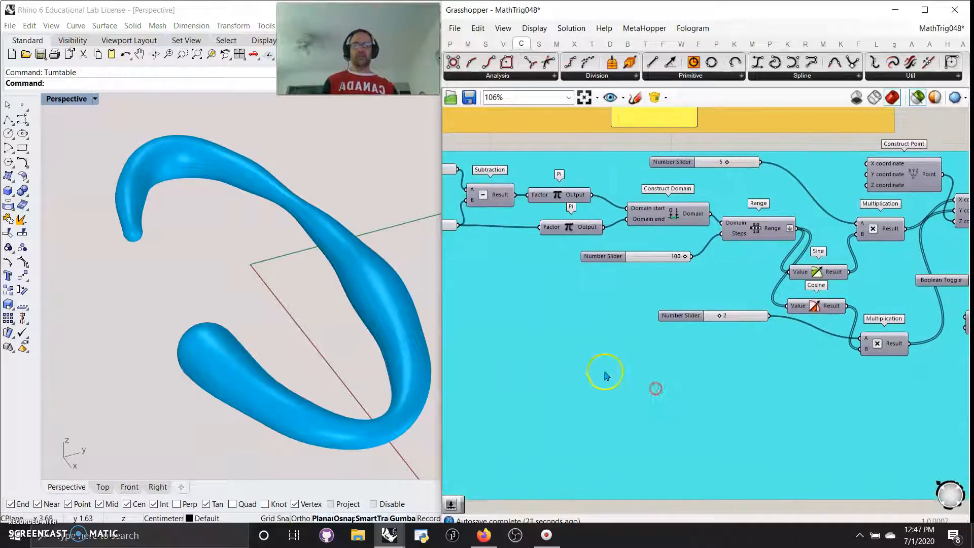
{"action": "right_click_drag", "start_coordinate": [553, 355], "coordinate": [693, 379]}
{"action": "right_click_drag", "start_coordinate": [619, 325], "coordinate": [632, 365]}
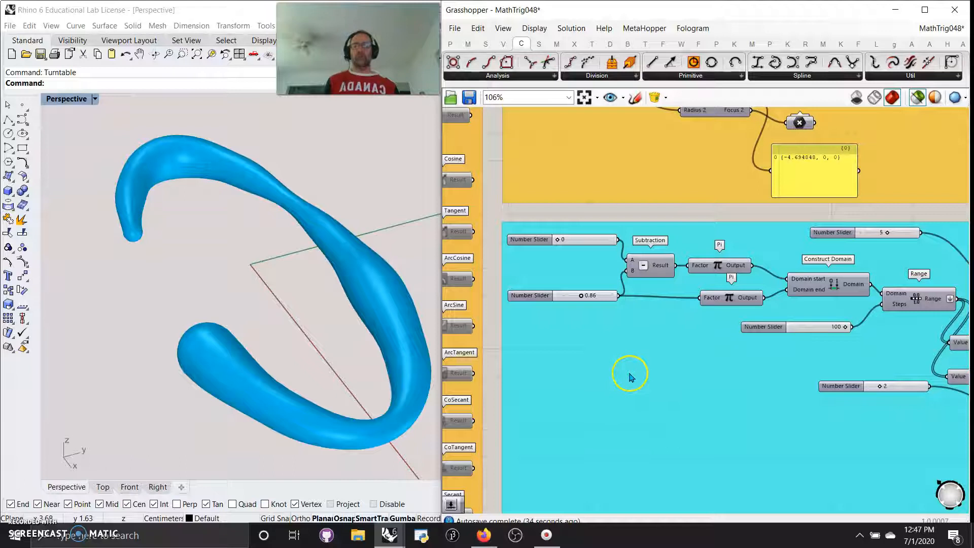
{"action": "scroll", "coordinate": [656, 377], "scroll_direction": "down", "scroll_amount": 5}
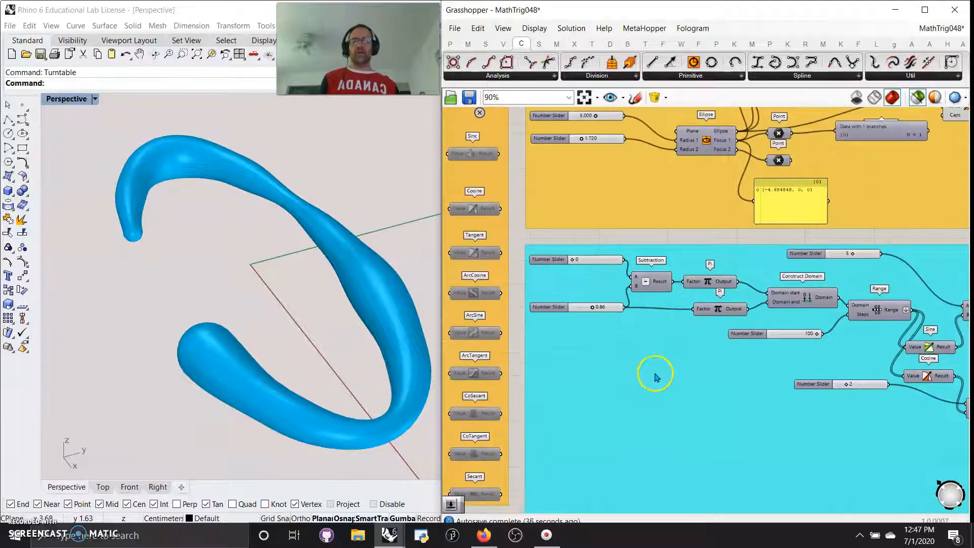
{"action": "scroll", "coordinate": [632, 383], "scroll_direction": "down", "scroll_amount": 2}
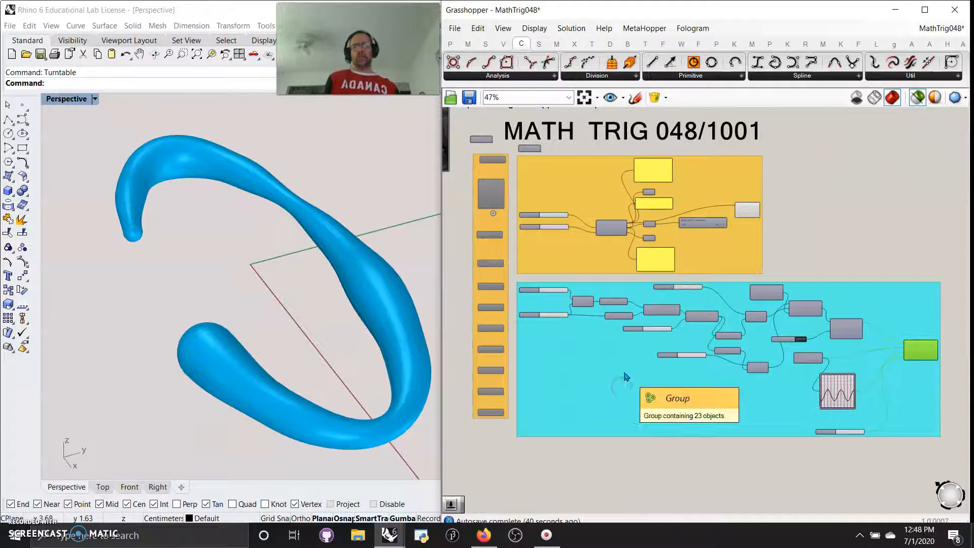
{"action": "right_click_drag", "start_coordinate": [624, 387], "coordinate": [616, 401]}
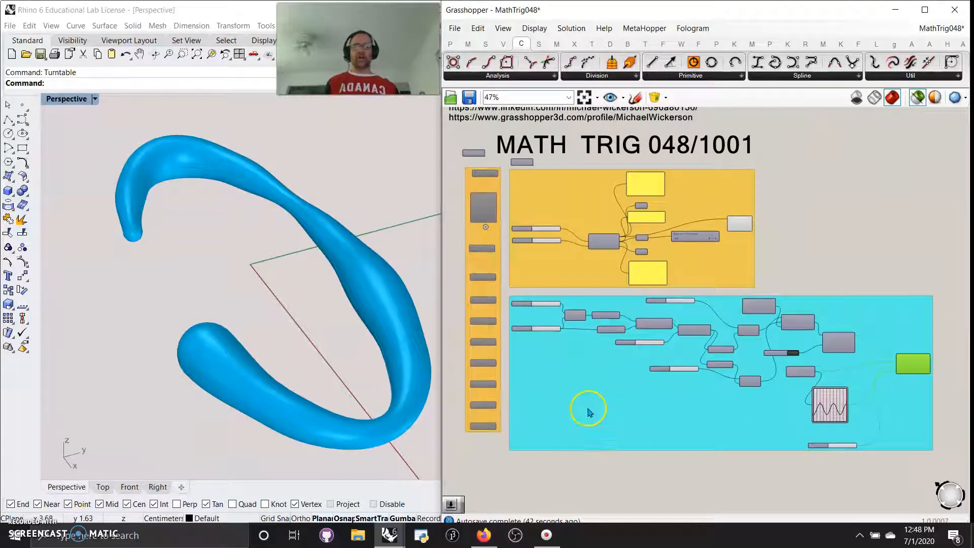
Stretch the Graph Mapper's sine wave into one shallow cycle, then switch its graph type to Bezier
{"action": "scroll", "coordinate": [819, 428], "scroll_direction": "up", "scroll_amount": 5}
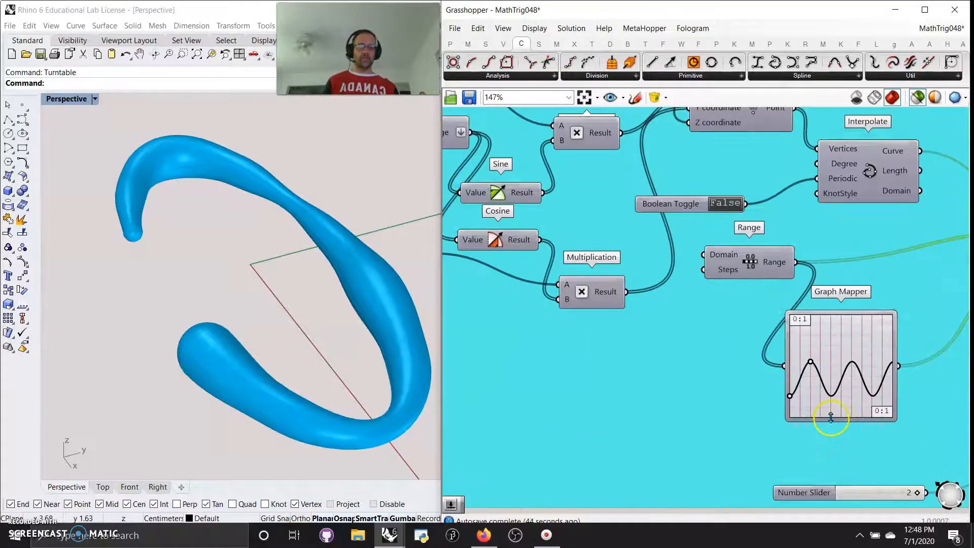
{"action": "left_click_drag", "start_coordinate": [822, 362], "coordinate": [852, 380]}
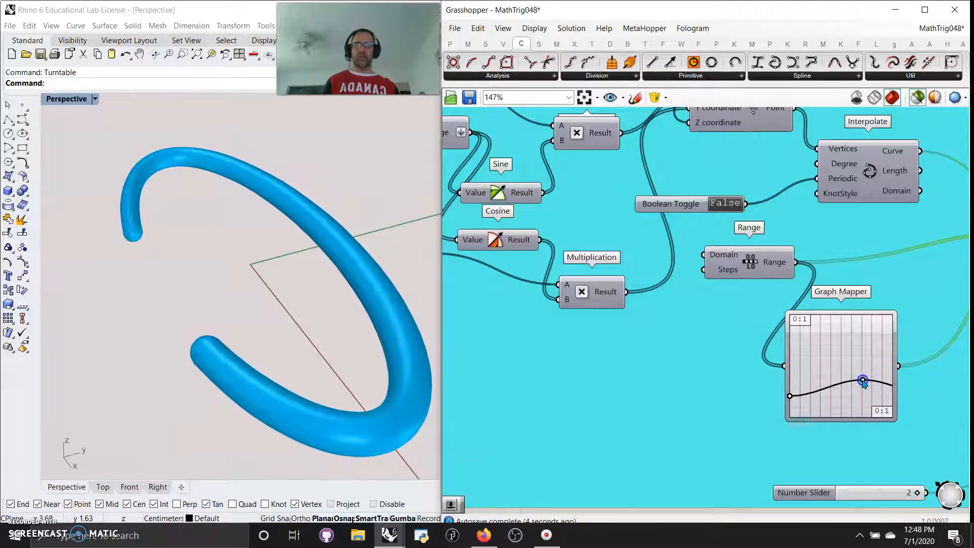
{"action": "right_click", "coordinate": [843, 363]}
{"action": "mouse_move", "coordinate": [882, 500]}
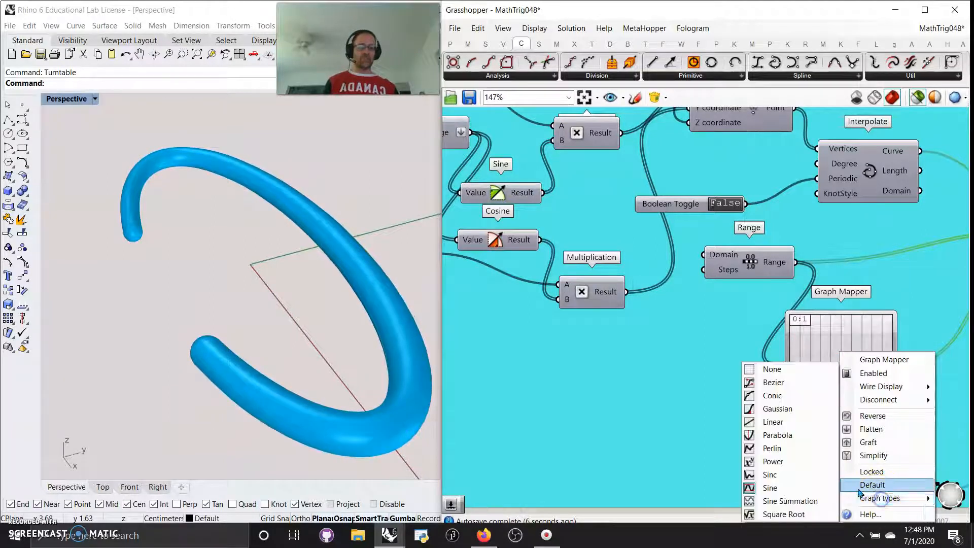
{"action": "left_click", "coordinate": [777, 382]}
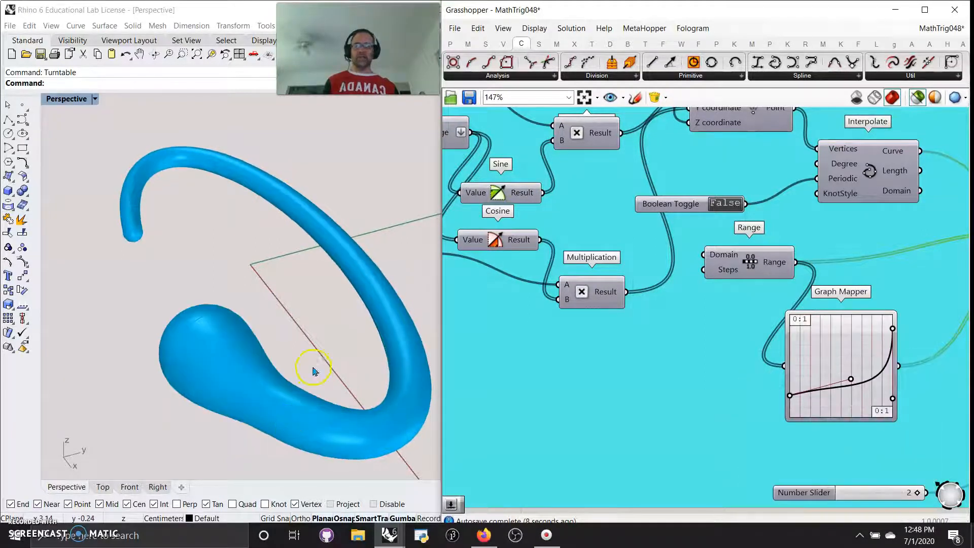
Duplicate the Graph Mapper beside the original and connect the original's output to the copy's input
{"action": "left_click", "coordinate": [335, 380]}
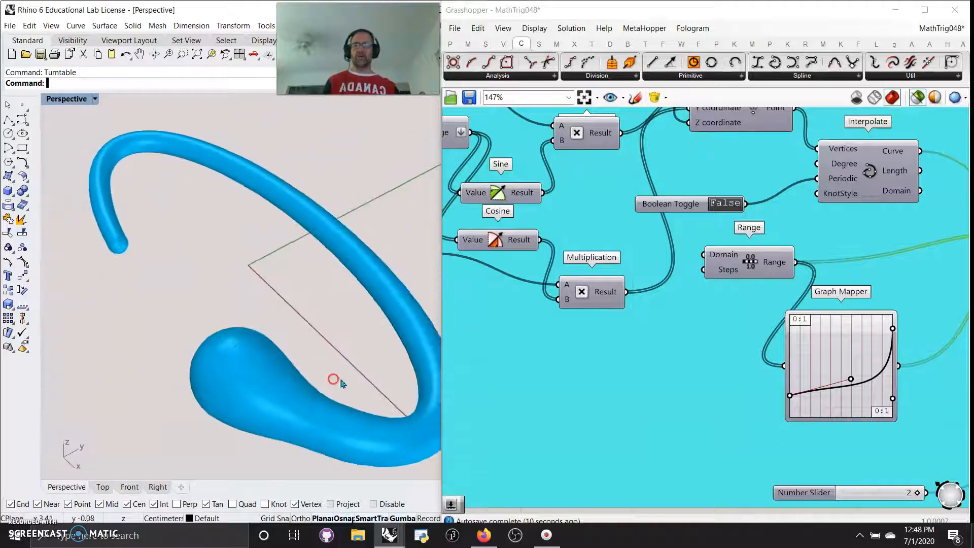
{"action": "left_click_drag", "start_coordinate": [822, 363], "coordinate": [756, 375]}
{"action": "right_click_drag", "start_coordinate": [904, 389], "coordinate": [700, 392]}
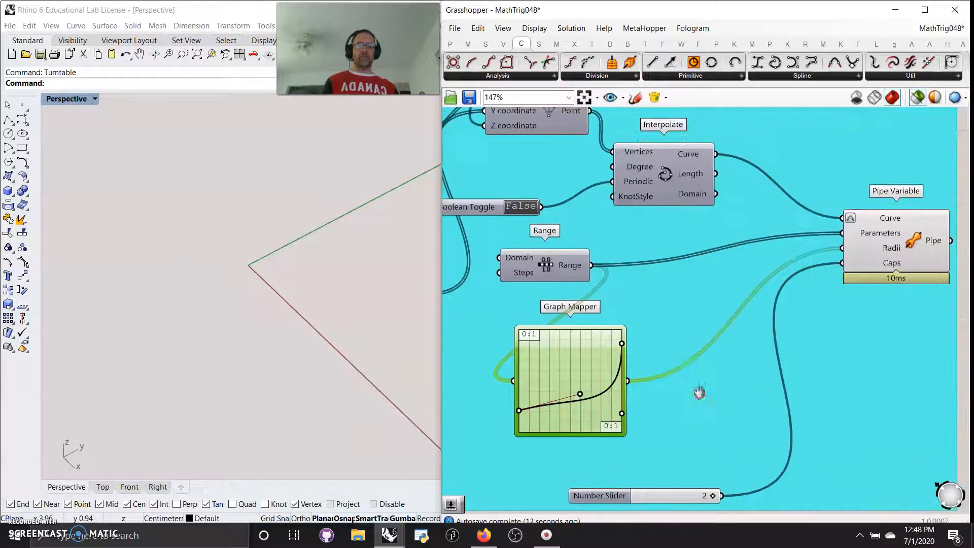
{"action": "left_click_drag", "start_coordinate": [567, 353], "coordinate": [742, 361], "text": "alt"}
{"action": "mouse_move", "coordinate": [624, 384]}
{"action": "left_mouse_down"}
{"action": "mouse_move", "coordinate": [636, 383]}
{"action": "mouse_move", "coordinate": [613, 394]}
{"action": "left_mouse_up"}
{"action": "left_click_drag", "start_coordinate": [669, 381], "coordinate": [674, 379]}
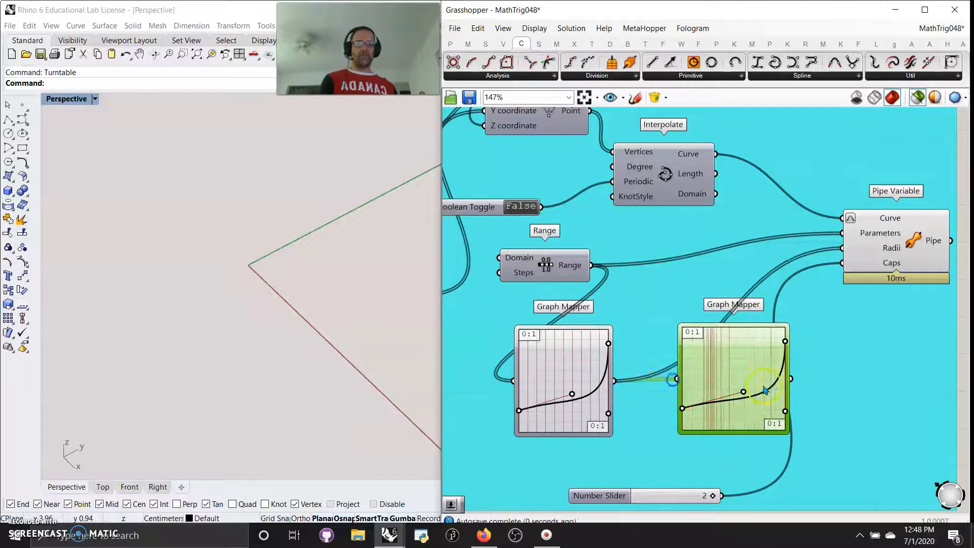
Connect the copied Graph Mapper's output to the Pipe Variable's Radii input and raise the first handle of its Bezier curve
{"action": "left_click_drag", "start_coordinate": [792, 382], "coordinate": [842, 248]}
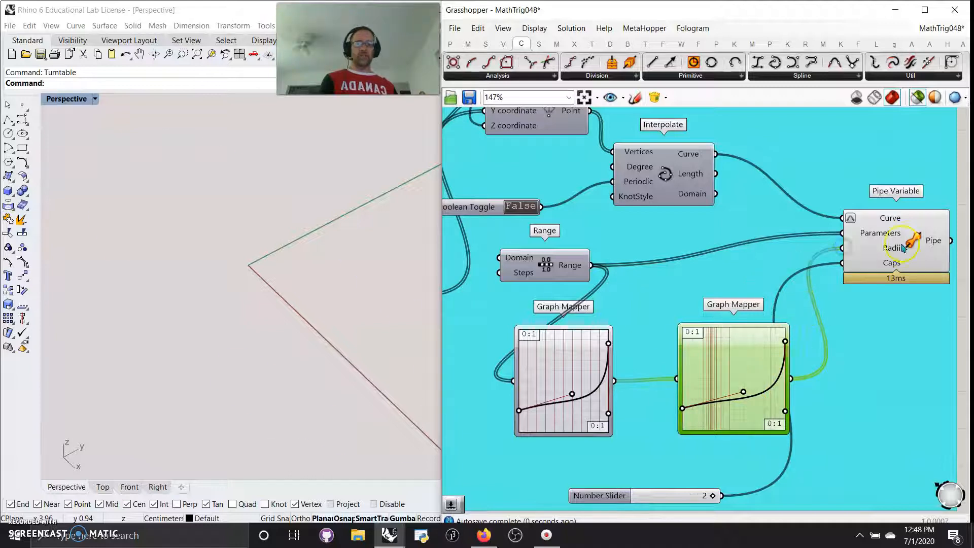
{"action": "left_click_drag", "start_coordinate": [744, 392], "coordinate": [706, 362]}
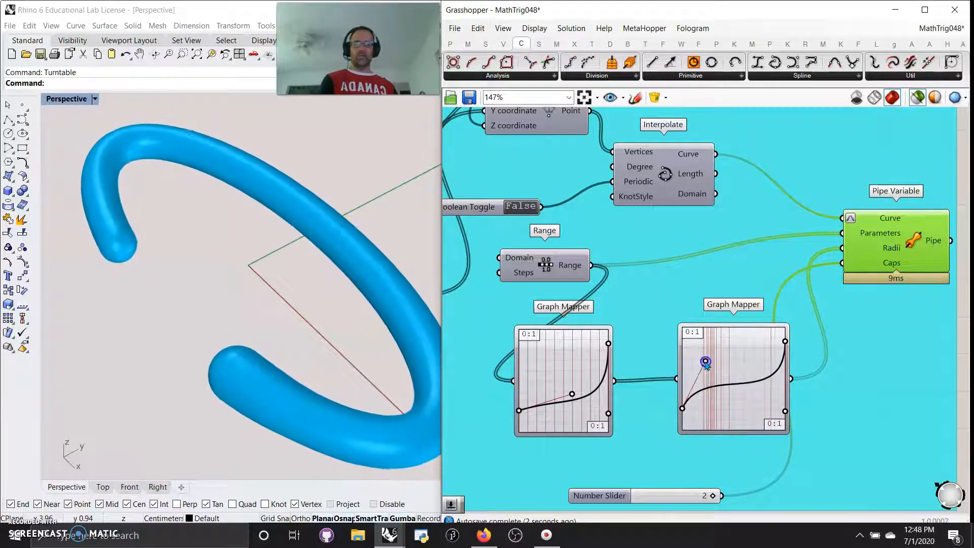
Change the copied Graph Mapper's graph type to Sine and select the Pipe Variable component to highlight its pipe
{"action": "right_click", "coordinate": [737, 380]}
{"action": "mouse_move", "coordinate": [779, 498]}
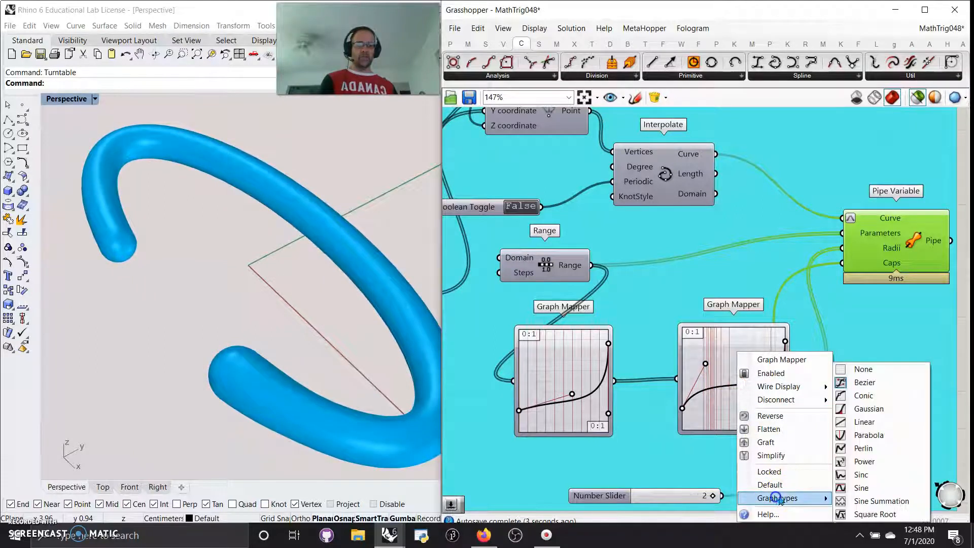
{"action": "left_click", "coordinate": [845, 487]}
{"action": "right_click", "coordinate": [743, 415]}
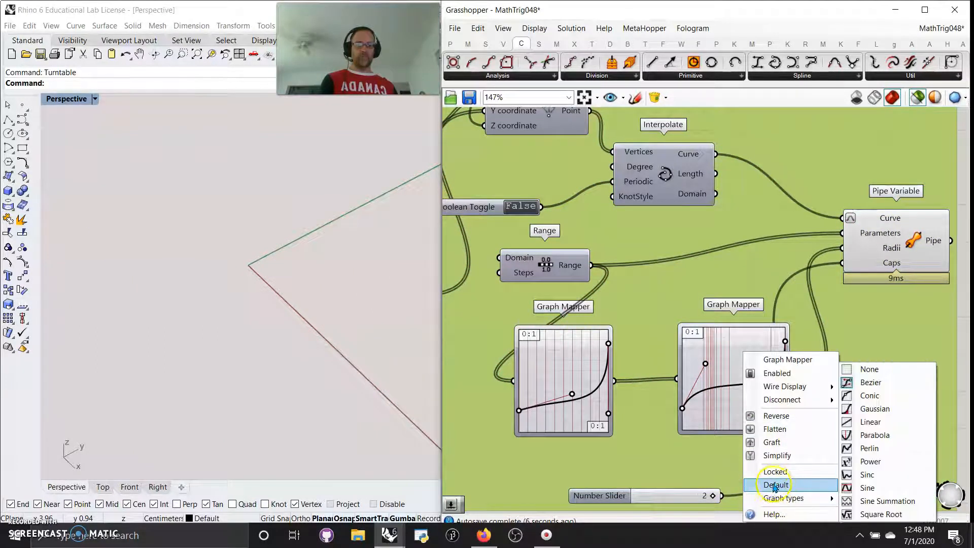
{"action": "mouse_move", "coordinate": [784, 498]}
{"action": "left_click", "coordinate": [847, 489]}
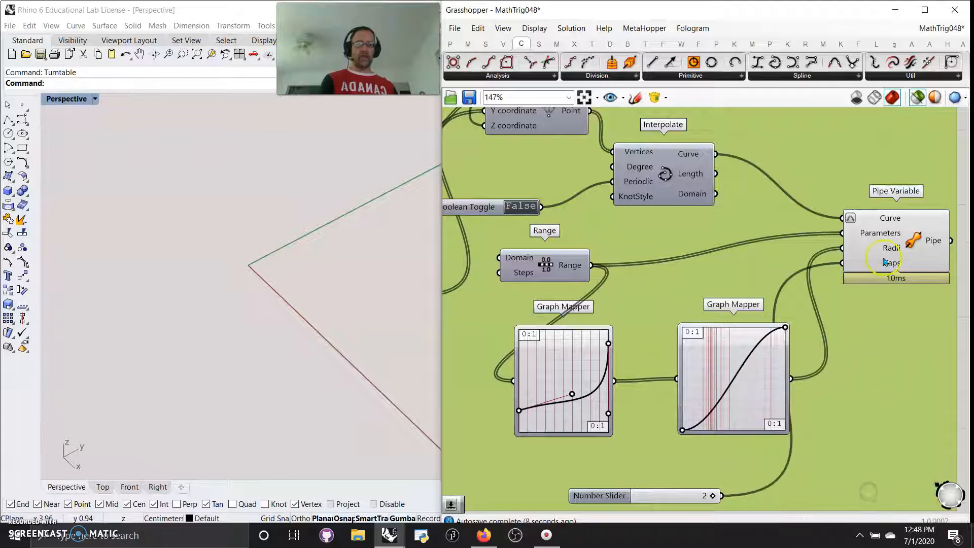
{"action": "left_click", "coordinate": [893, 237]}
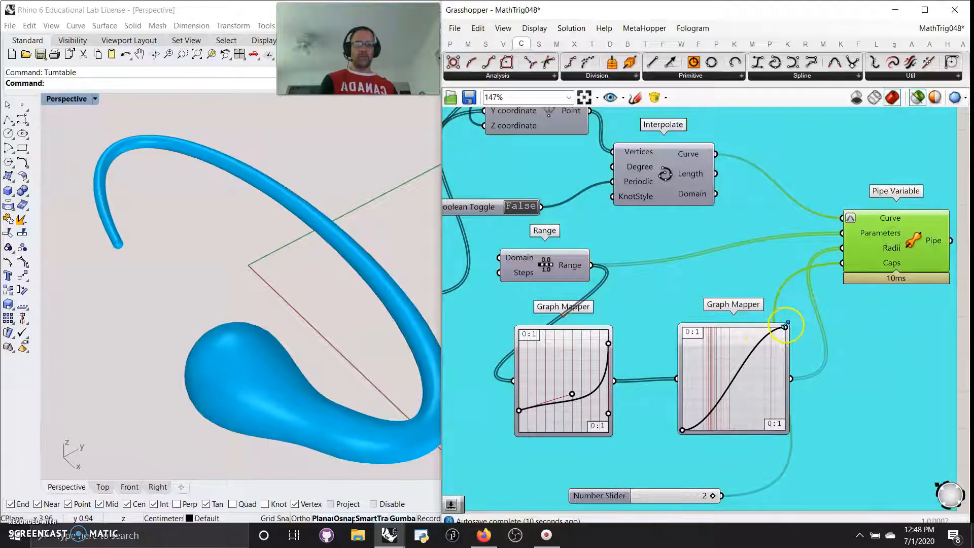
Raise the start point of the copied Graph Mapper's sine wave and compress it into about three cycles
{"action": "left_click_drag", "start_coordinate": [784, 328], "coordinate": [737, 367]}
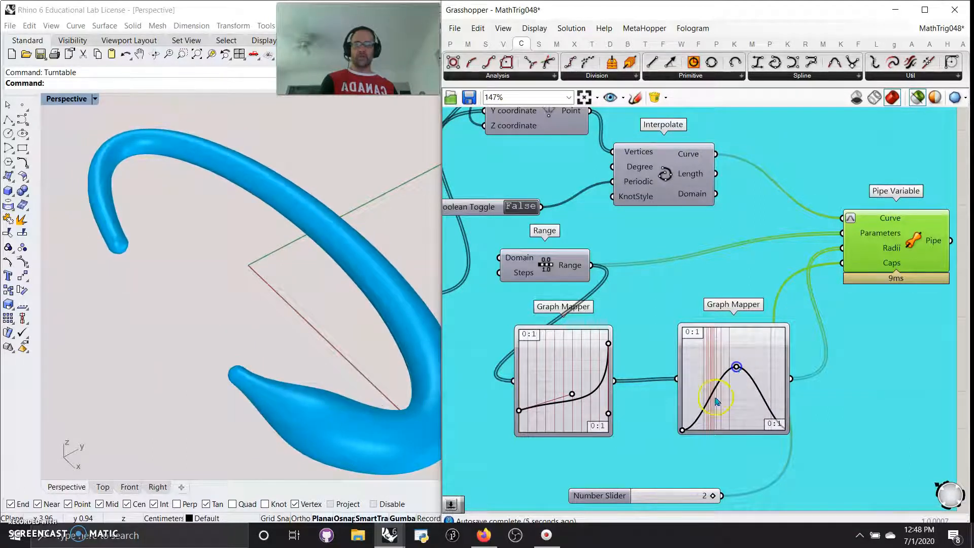
{"action": "left_click_drag", "start_coordinate": [684, 432], "coordinate": [691, 400]}
{"action": "left_click_drag", "start_coordinate": [737, 368], "coordinate": [710, 366]}
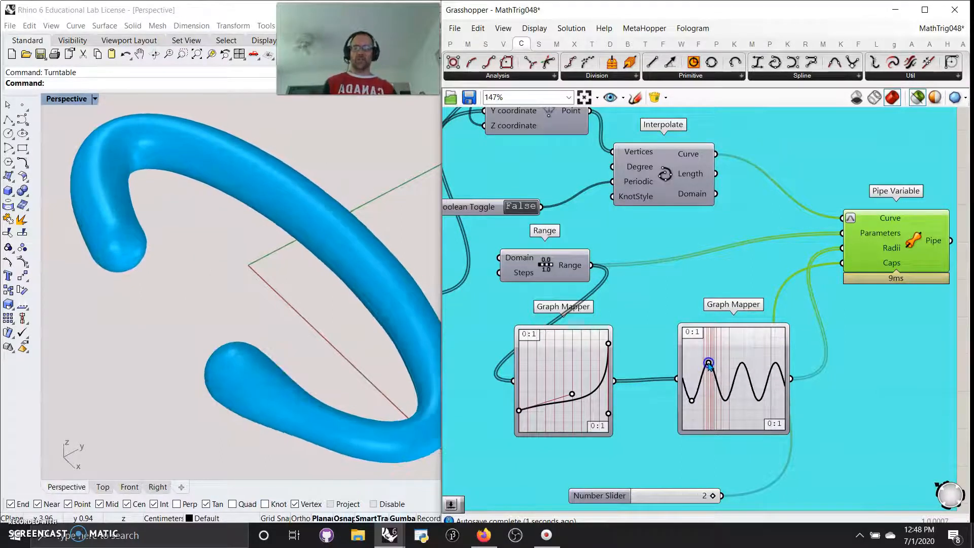
Examine the reshaped pipe and review the definition back to the Ellipse group and the domain sliders
{"action": "mouse_move", "coordinate": [311, 316]}
{"action": "right_mouse_down"}
{"action": "mouse_move", "coordinate": [329, 313]}
{"action": "mouse_move", "coordinate": [308, 308]}
{"action": "right_mouse_up"}
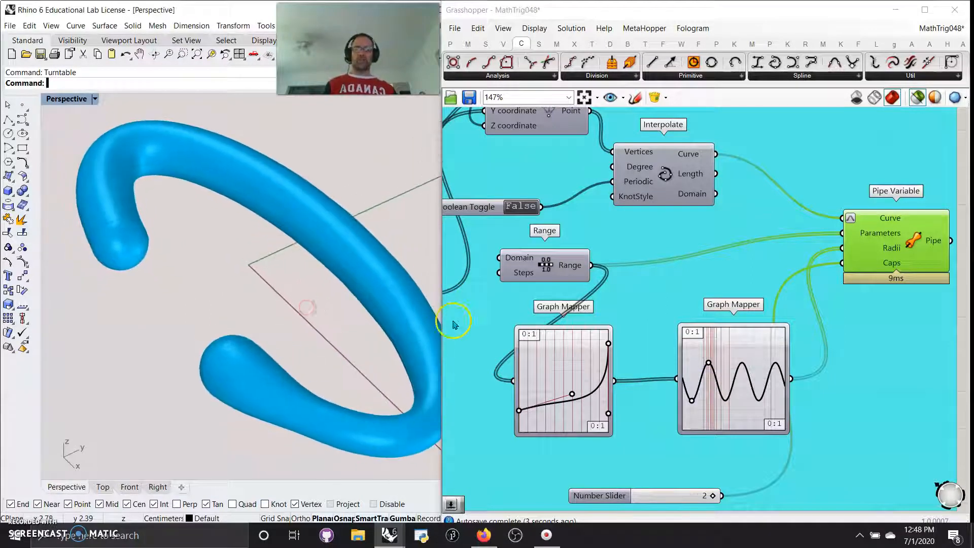
{"action": "right_click_drag", "start_coordinate": [494, 314], "coordinate": [762, 275]}
{"action": "scroll", "coordinate": [707, 479], "scroll_direction": "down", "scroll_amount": 4}
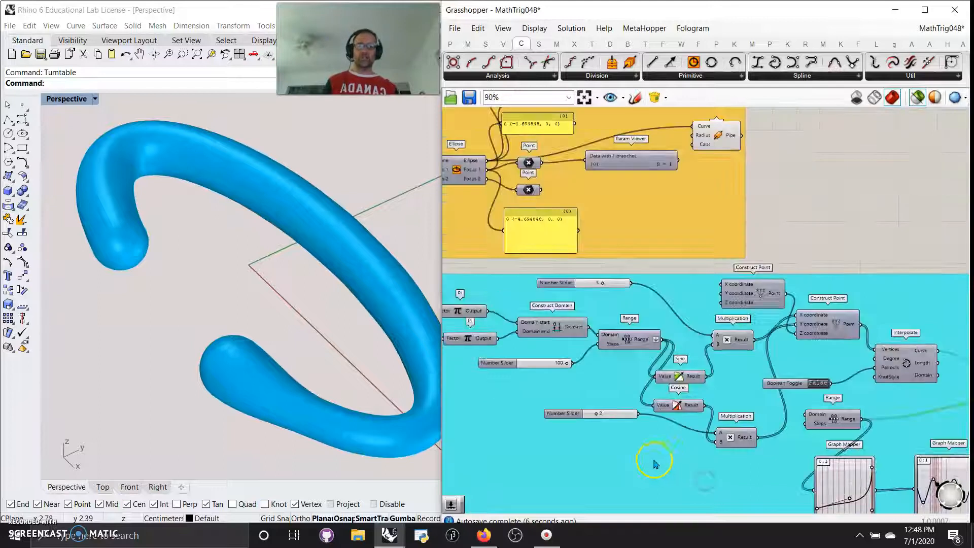
{"action": "right_click_drag", "start_coordinate": [587, 429], "coordinate": [696, 424]}
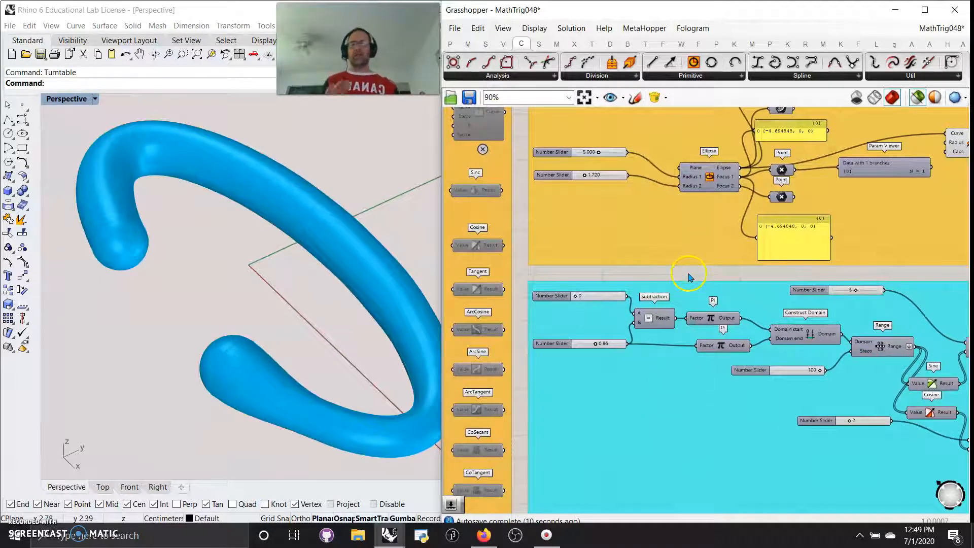
{"action": "right_click_drag", "start_coordinate": [699, 276], "coordinate": [633, 286]}
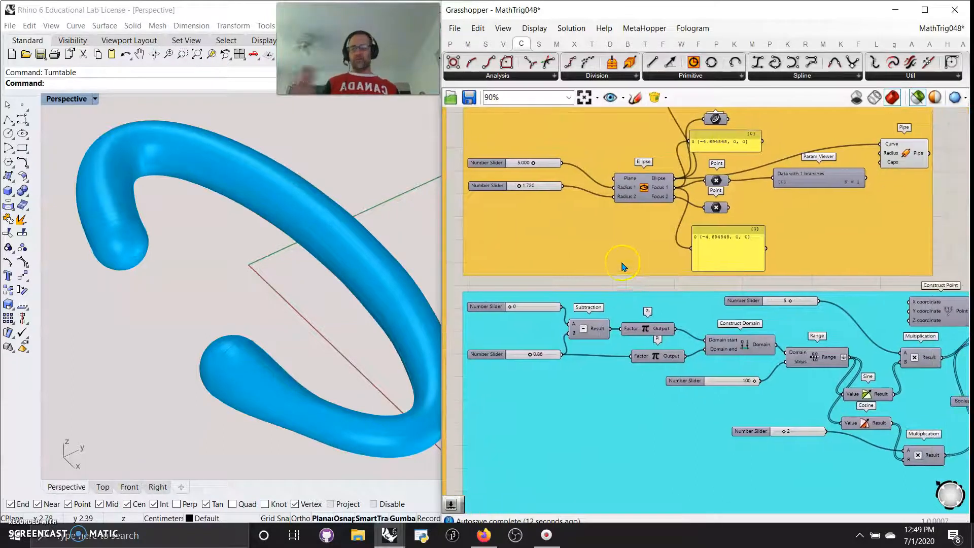